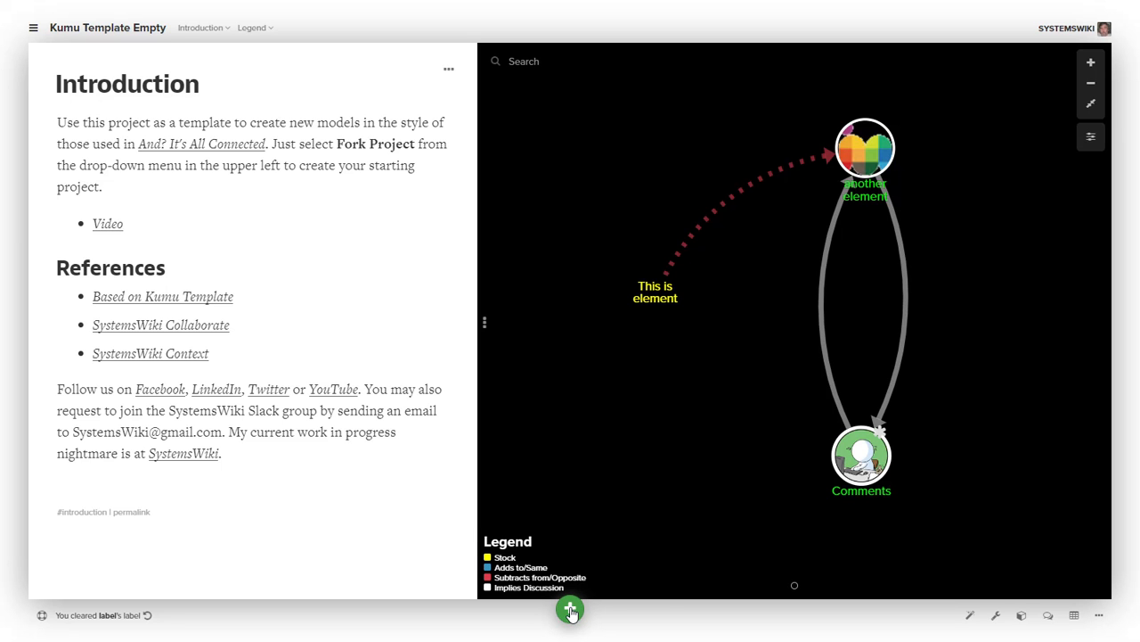
- Create a loop labelled "My Loop" from all three connections and place its label between the two connections linking another element and Comments
left_click(571, 611)
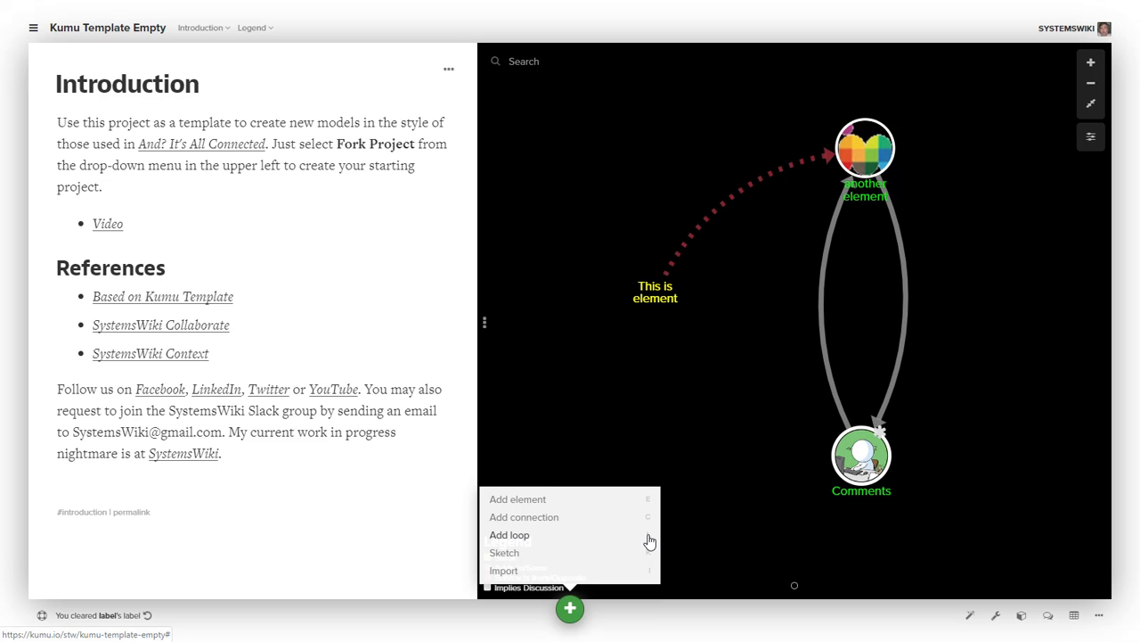
left_click(515, 537)
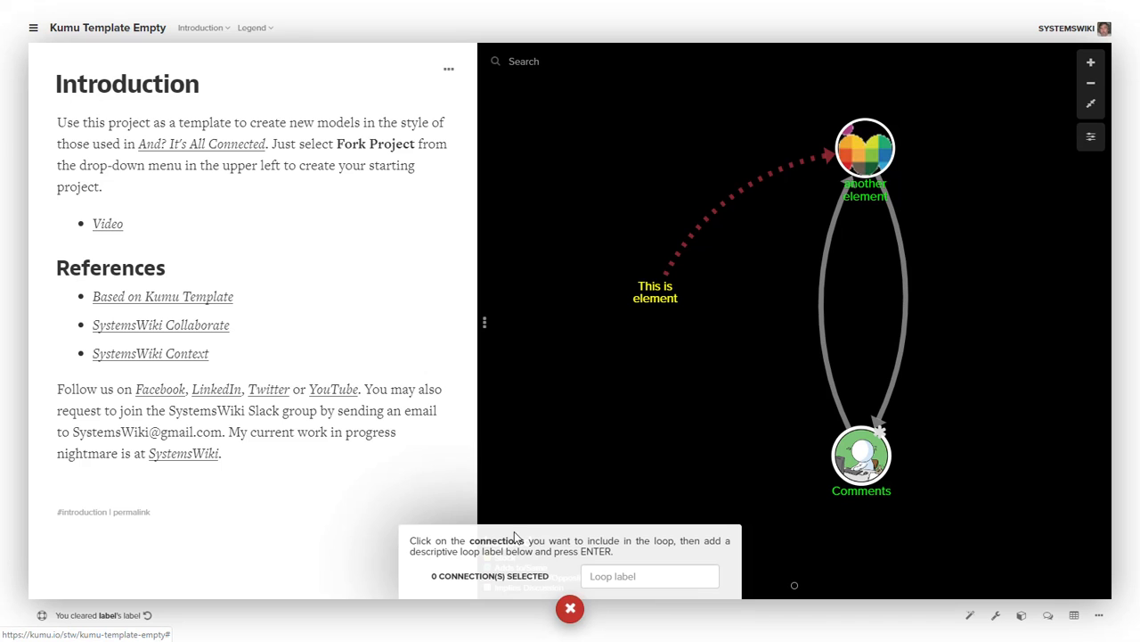
left_click(615, 576)
type("My Loop")
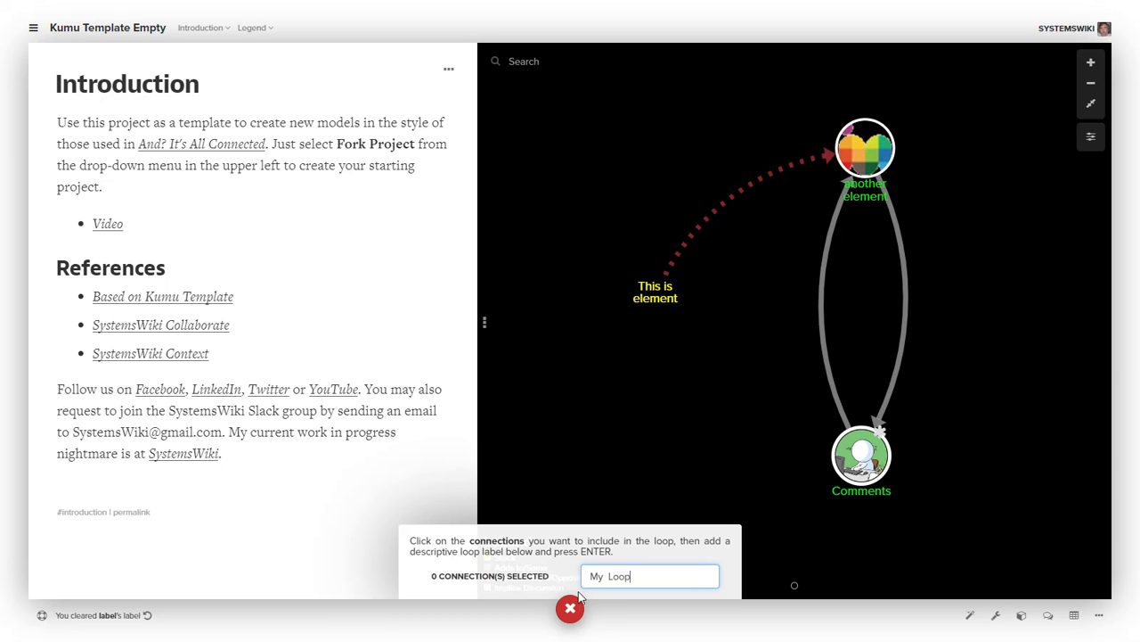
left_click(723, 210)
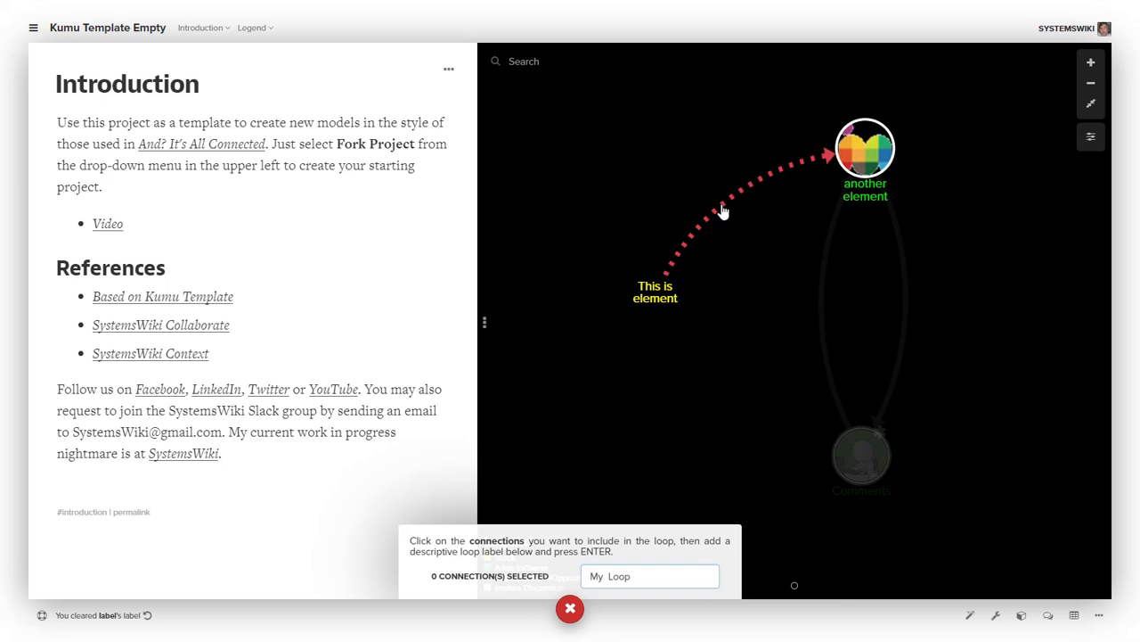
left_click(820, 307)
left_click(892, 309)
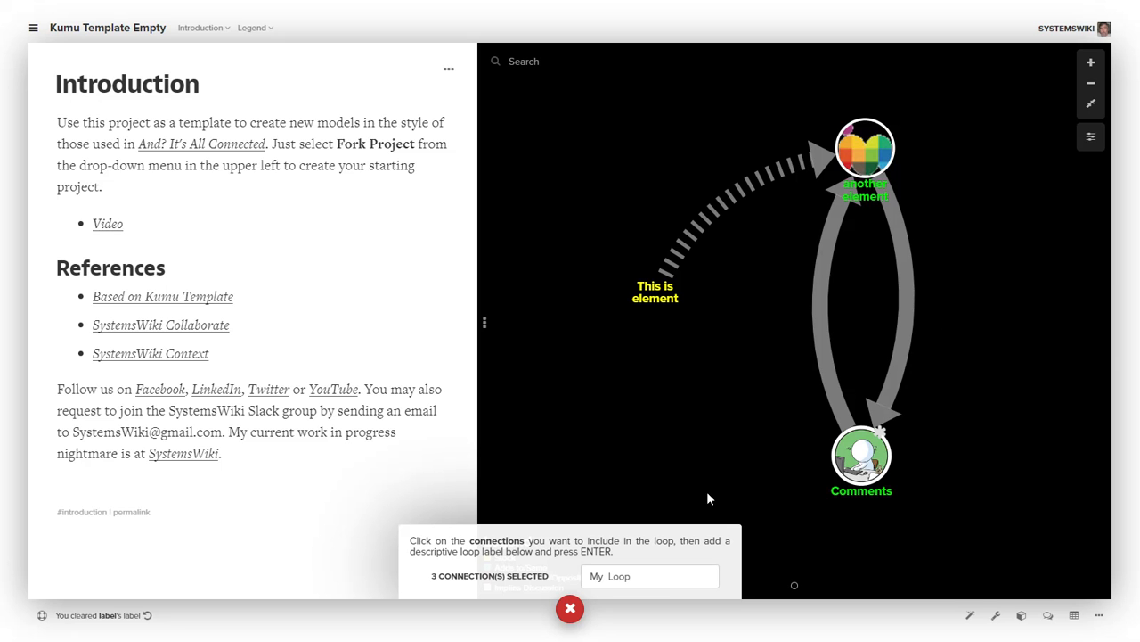
left_click(667, 580)
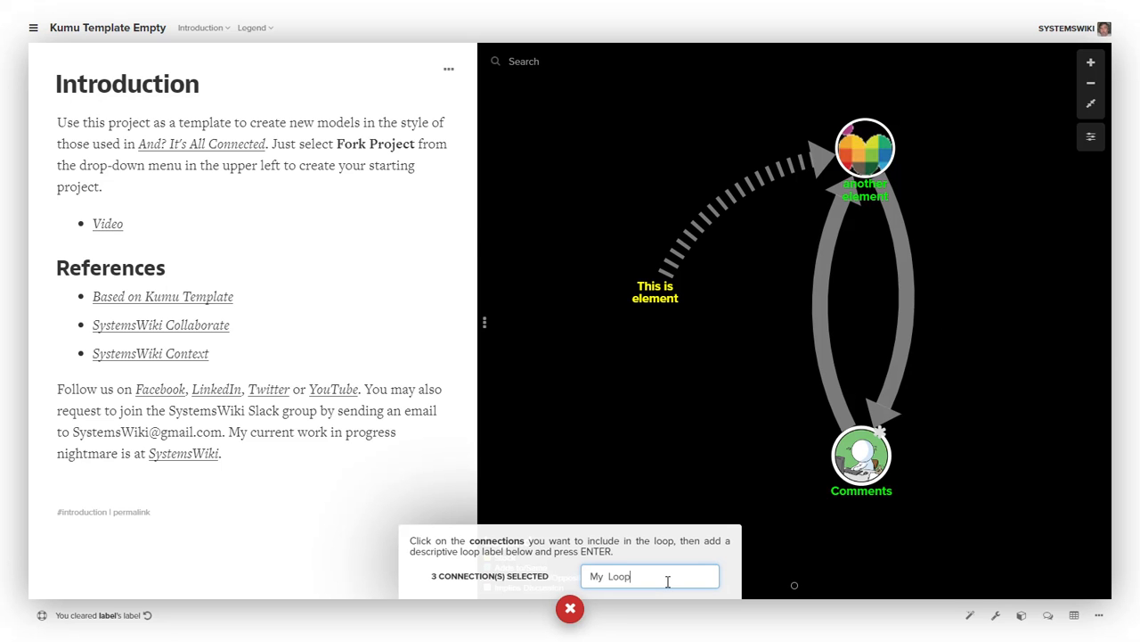
key("Return")
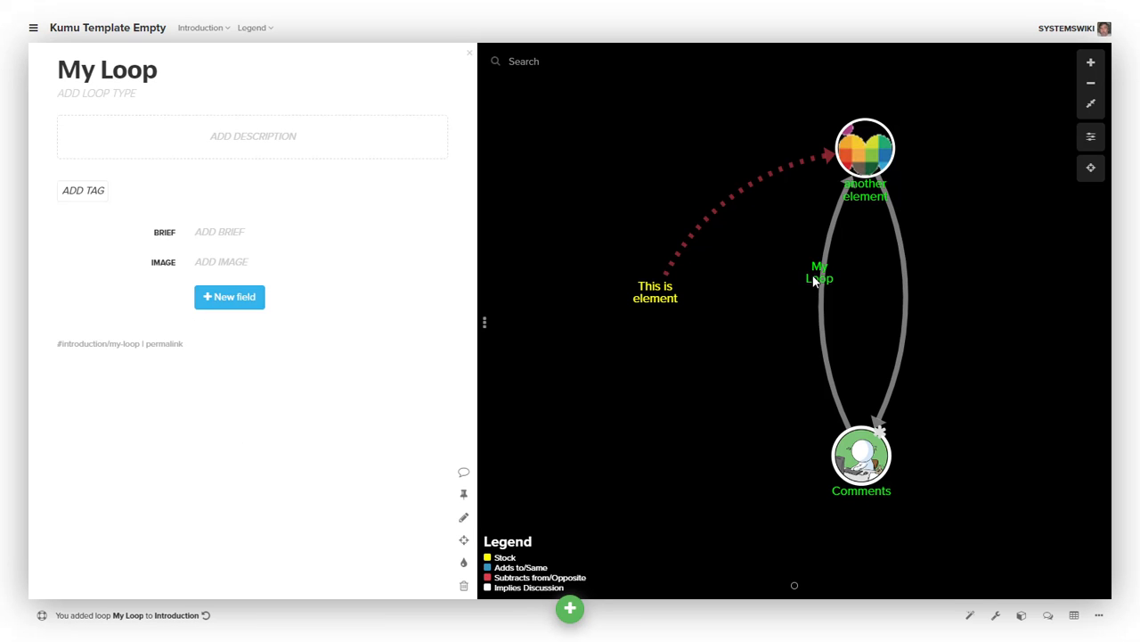
left_click_drag(814, 278, 856, 287)
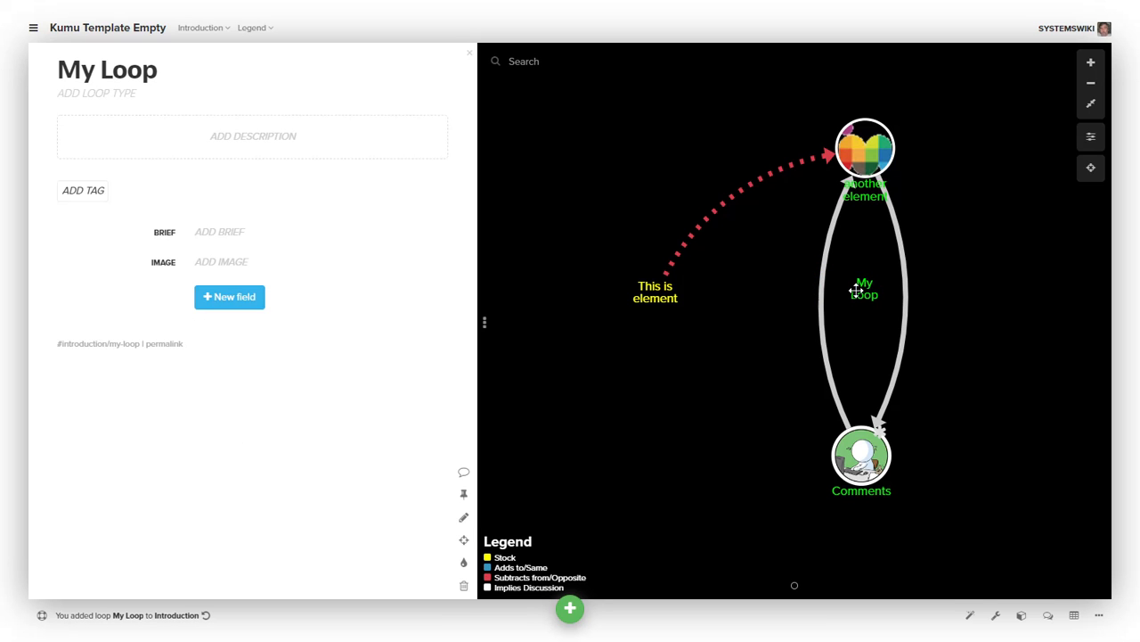
left_click(984, 364)
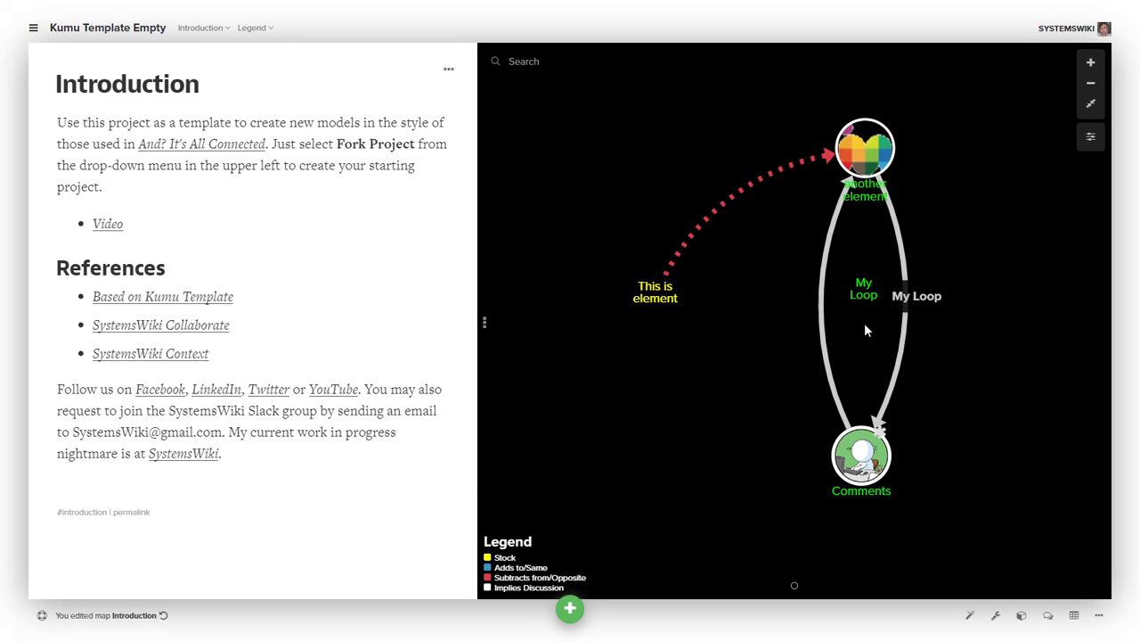
- Select My Loop on the map and open its loop type for editing
left_click(858, 289)
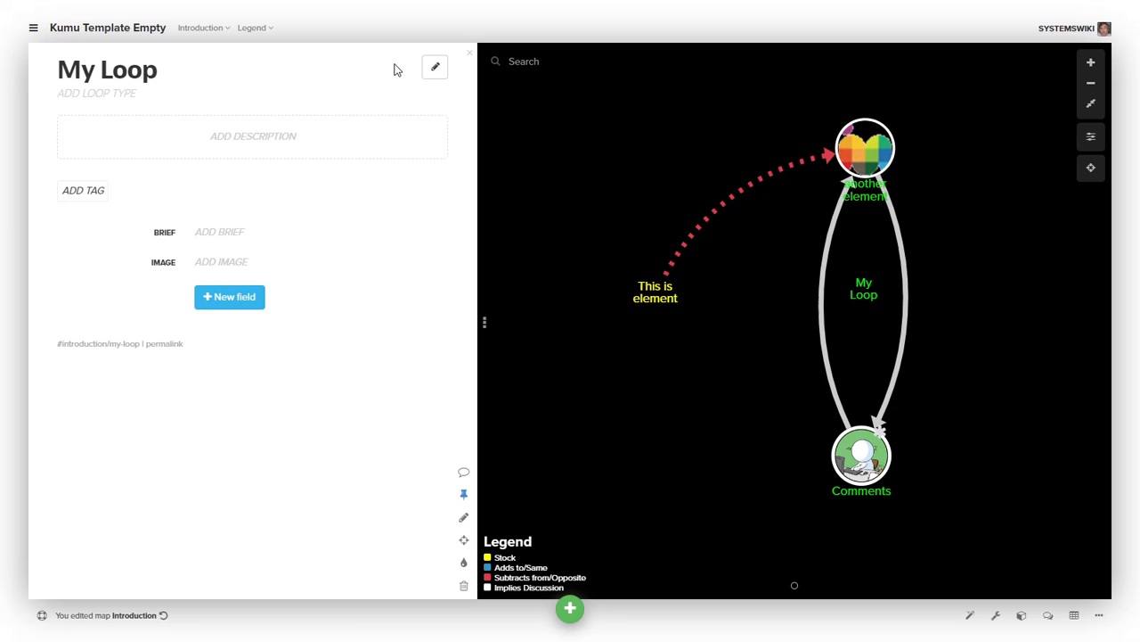
left_click(436, 70)
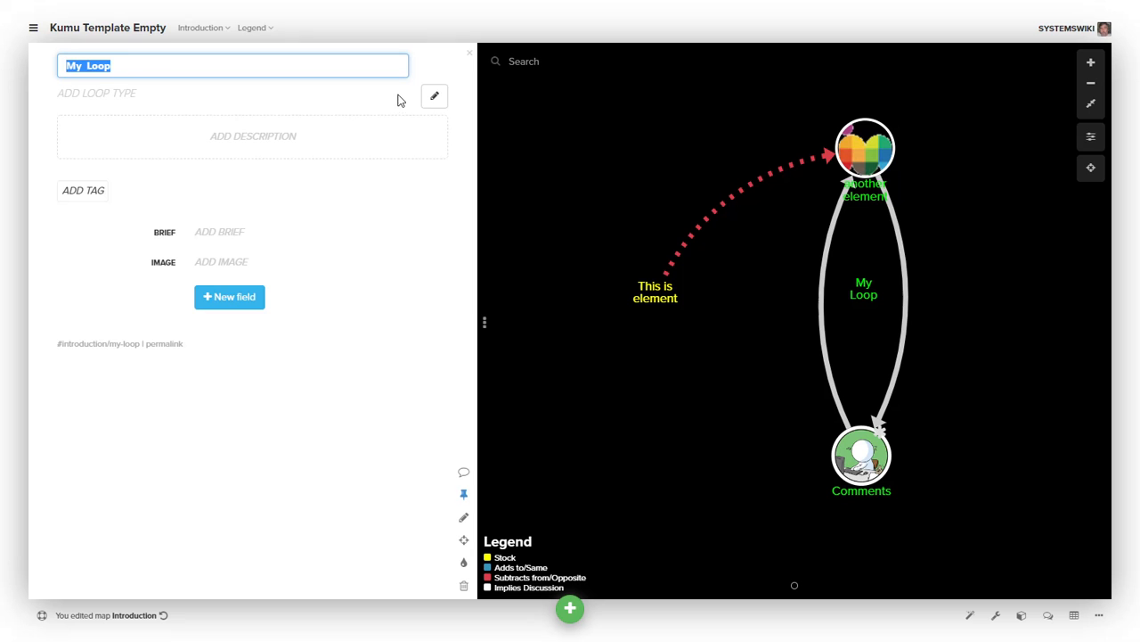
left_click(428, 96)
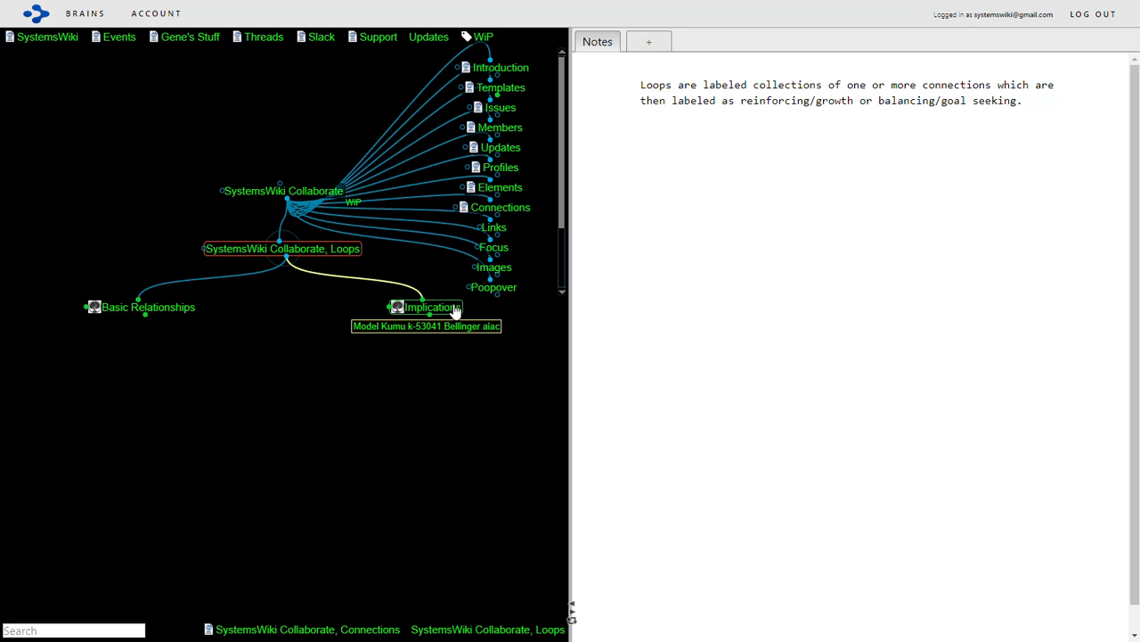
- Switch to the SystemsWiki Collaborate brain, open the Implications thought and bring up its model
left_click(398, 308)
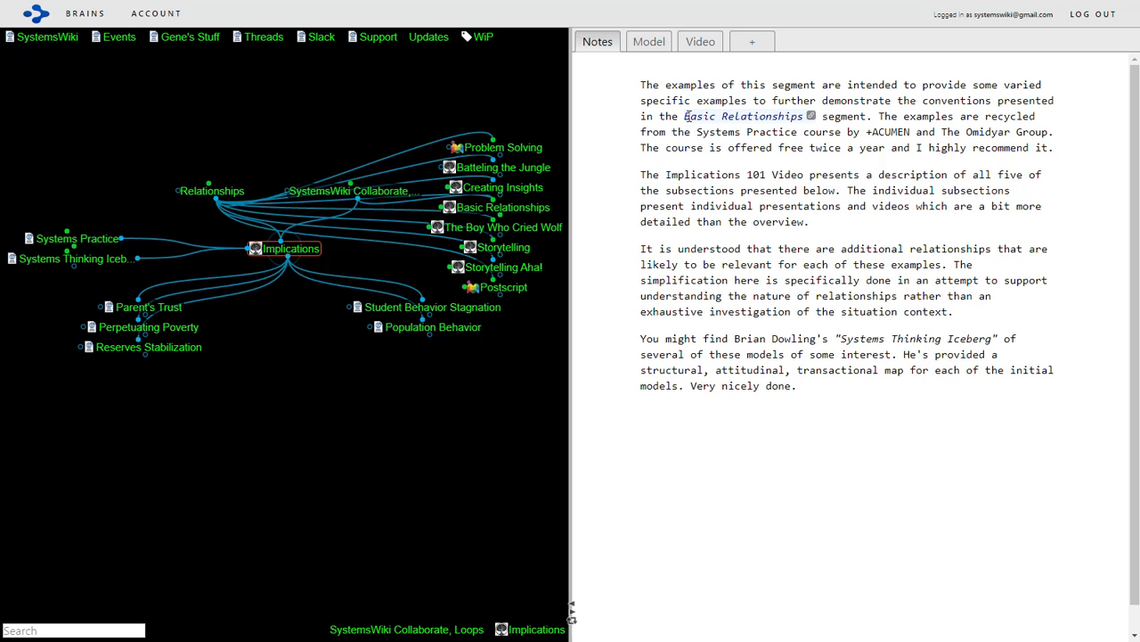
left_click(647, 44)
left_click(670, 90)
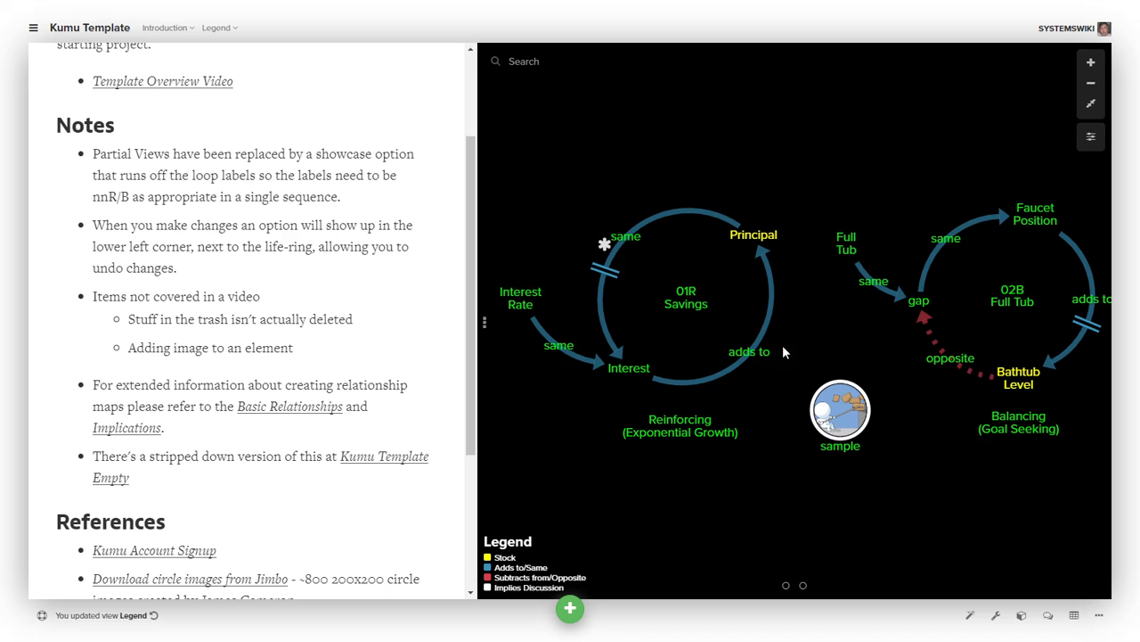
- Examine the 01R Savings loop's description in Kumu Template and the showcase control in the Legend view's code
mouse_move(684, 298)
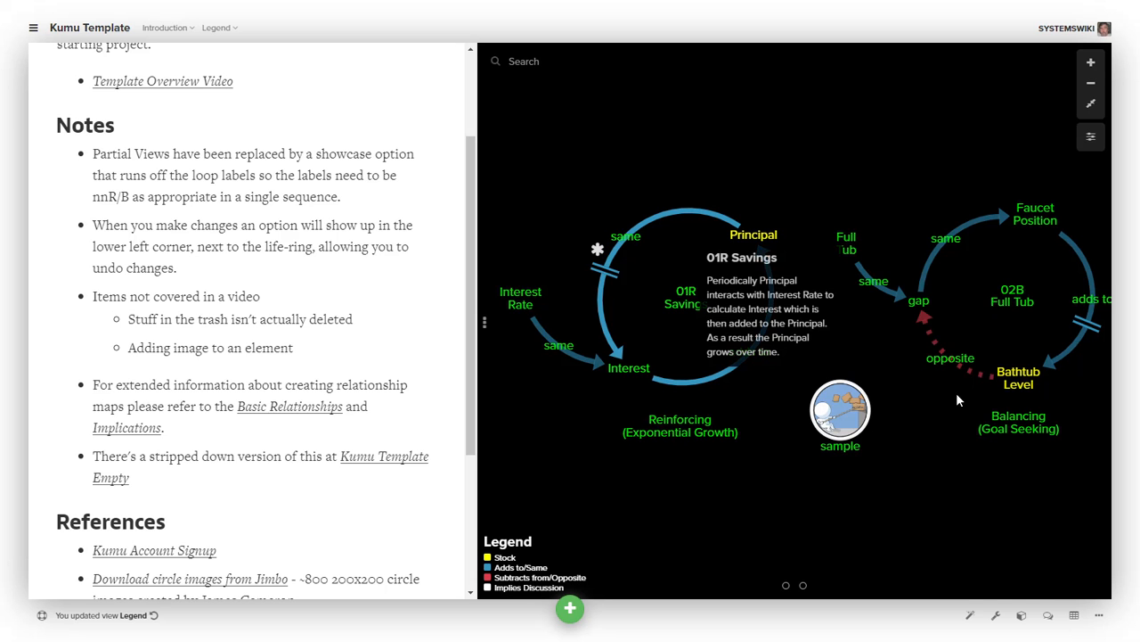
mouse_move(934, 354)
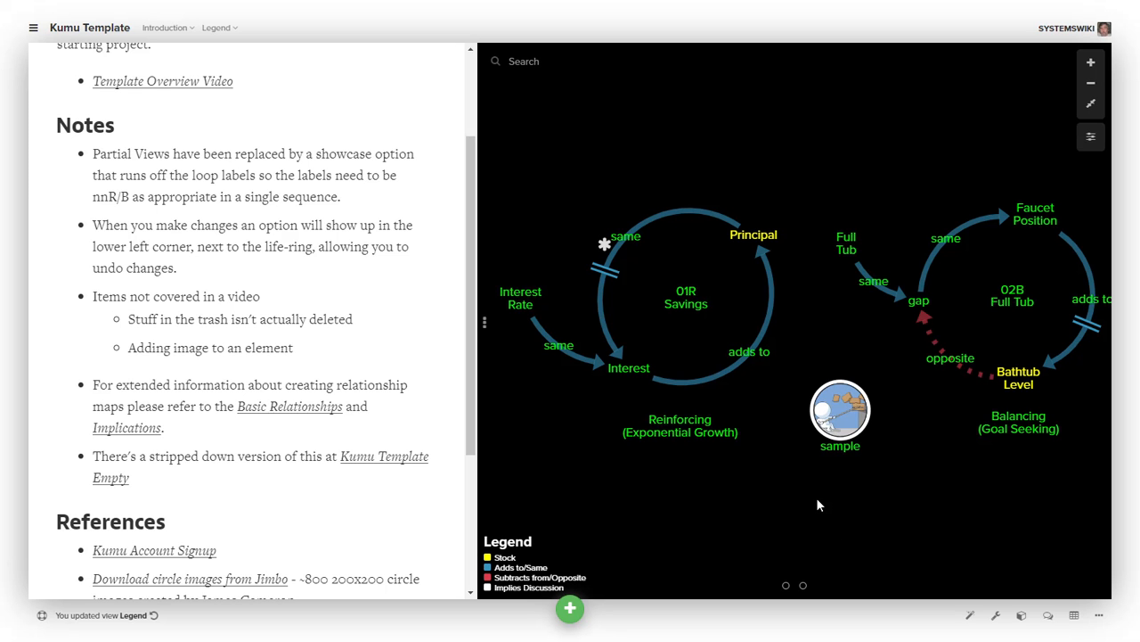
left_click(1091, 136)
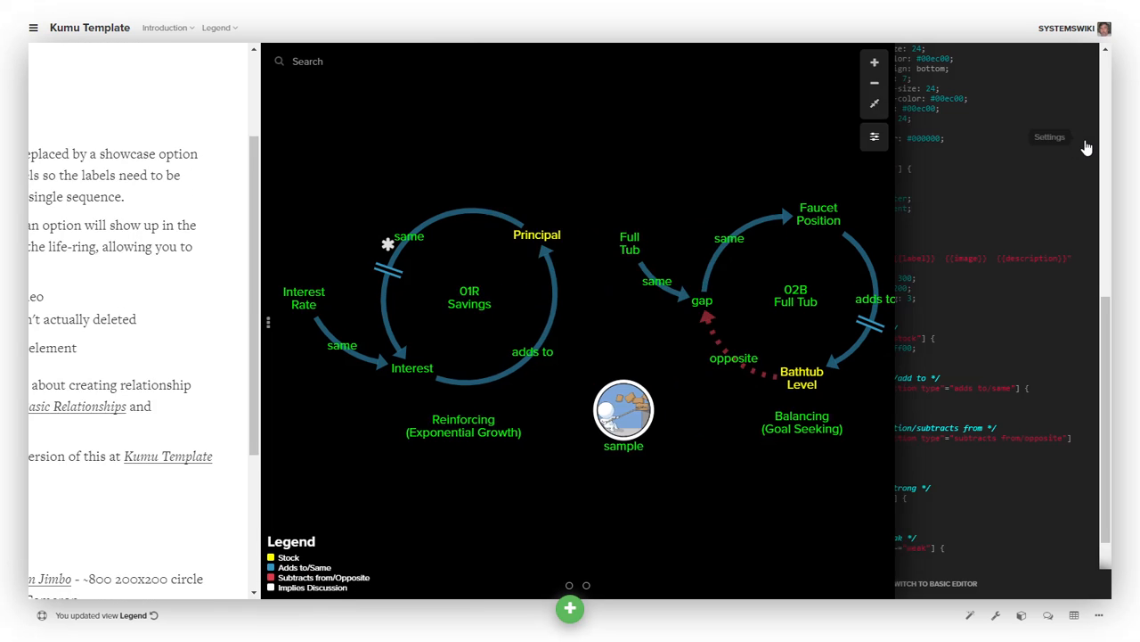
scroll(968, 190, "up", 6)
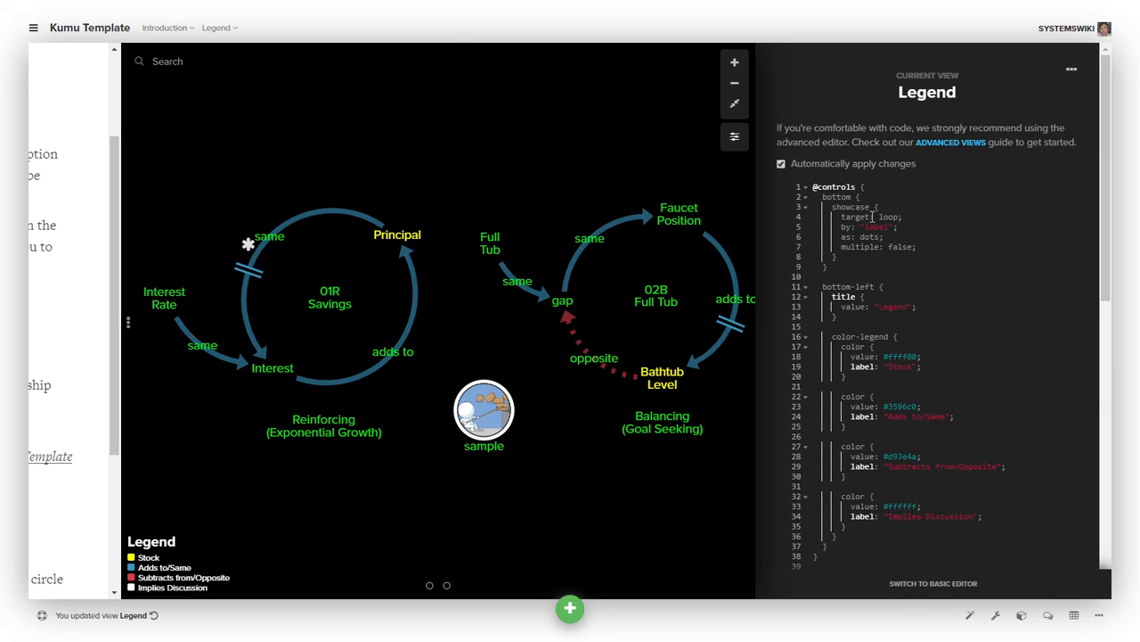
left_click(735, 137)
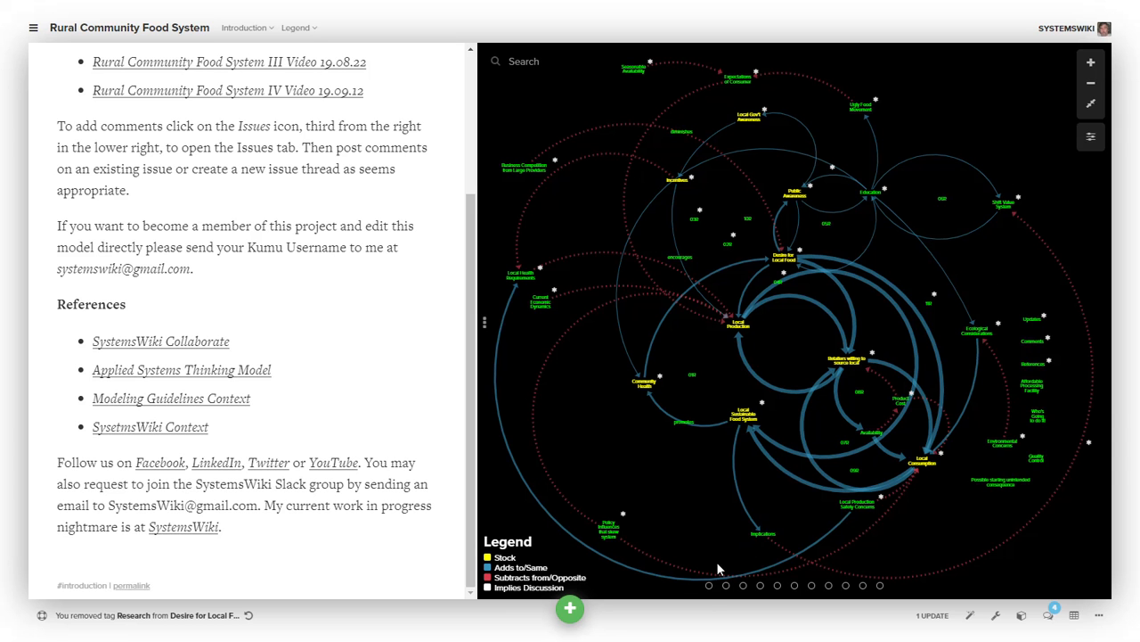
- Showcase the first five loops of the Rural Community Food System map cumulatively, from 01R through 05R
left_click(709, 586)
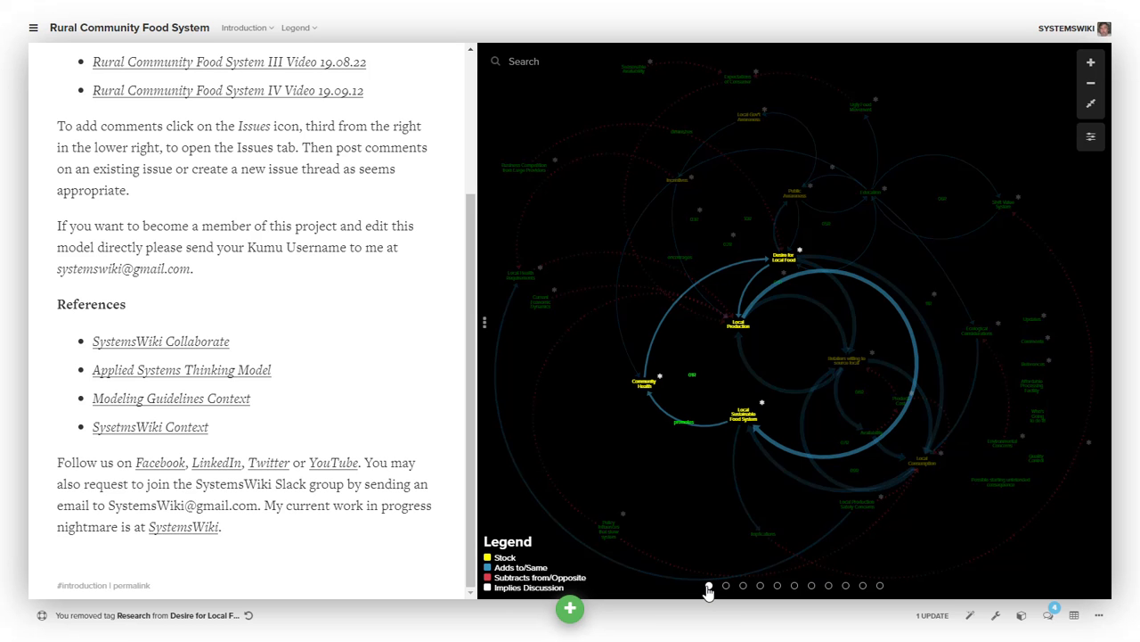
left_click(728, 587)
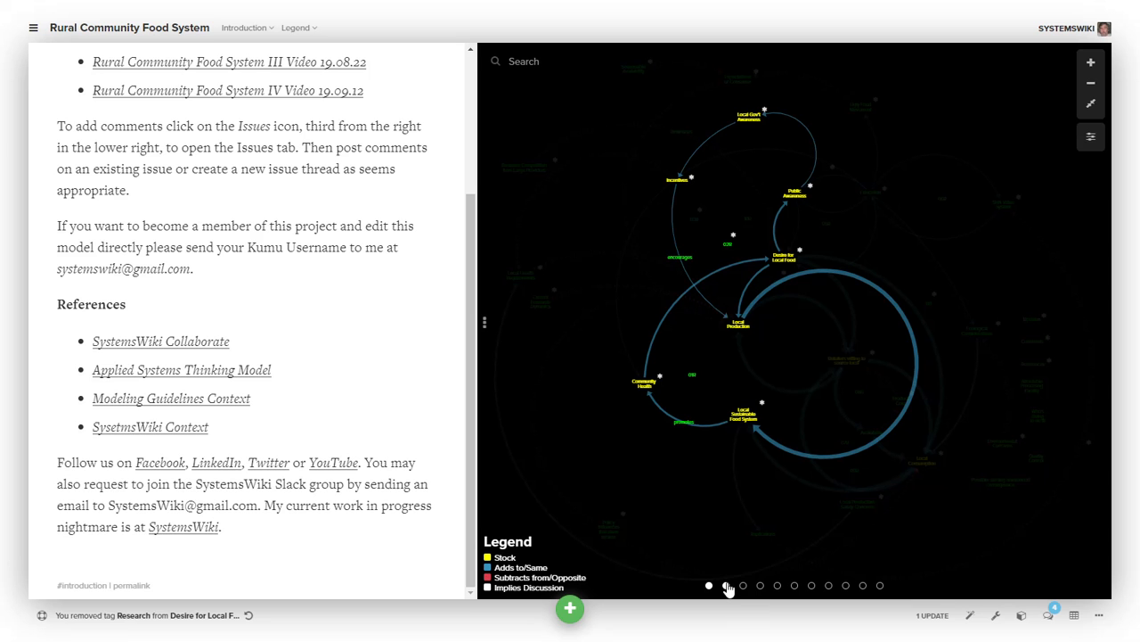
left_click(743, 586)
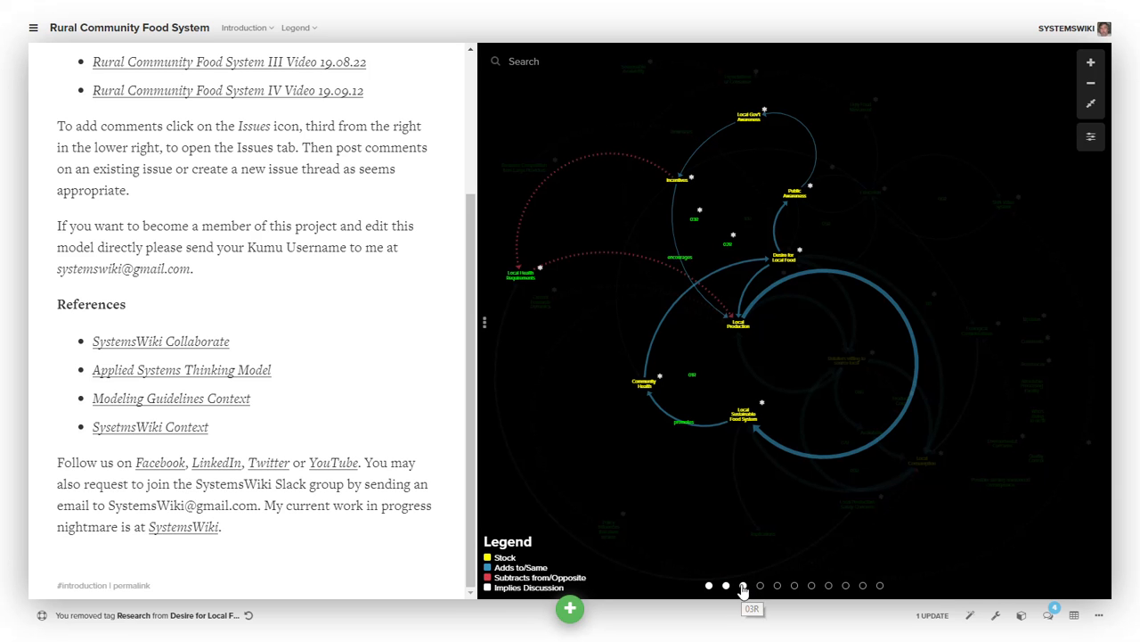
left_click(760, 586)
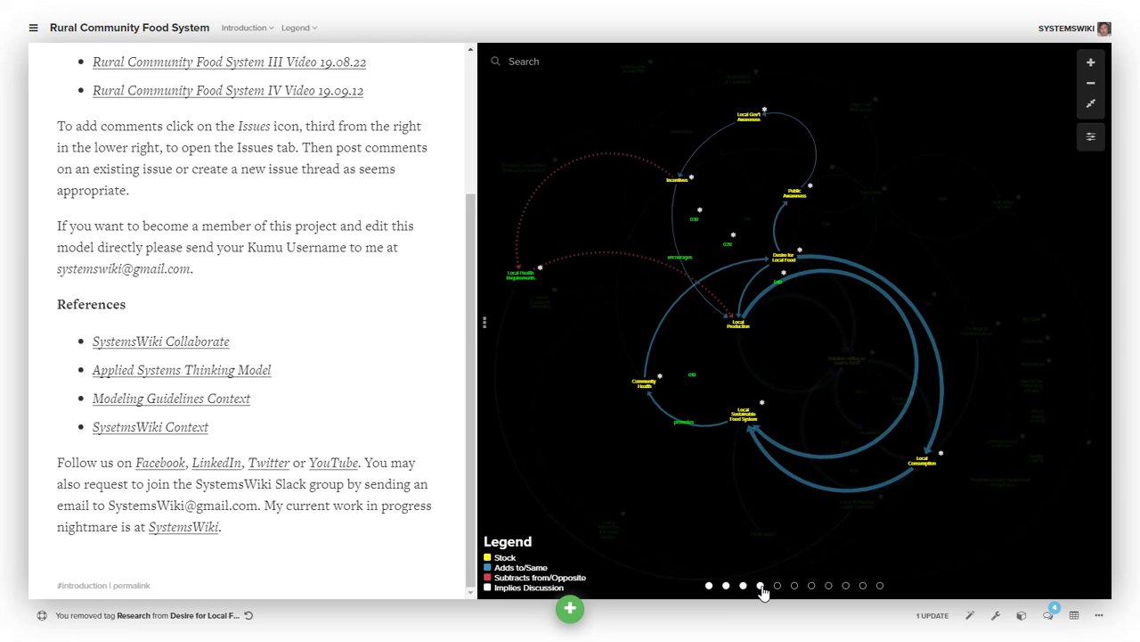
left_click(776, 586)
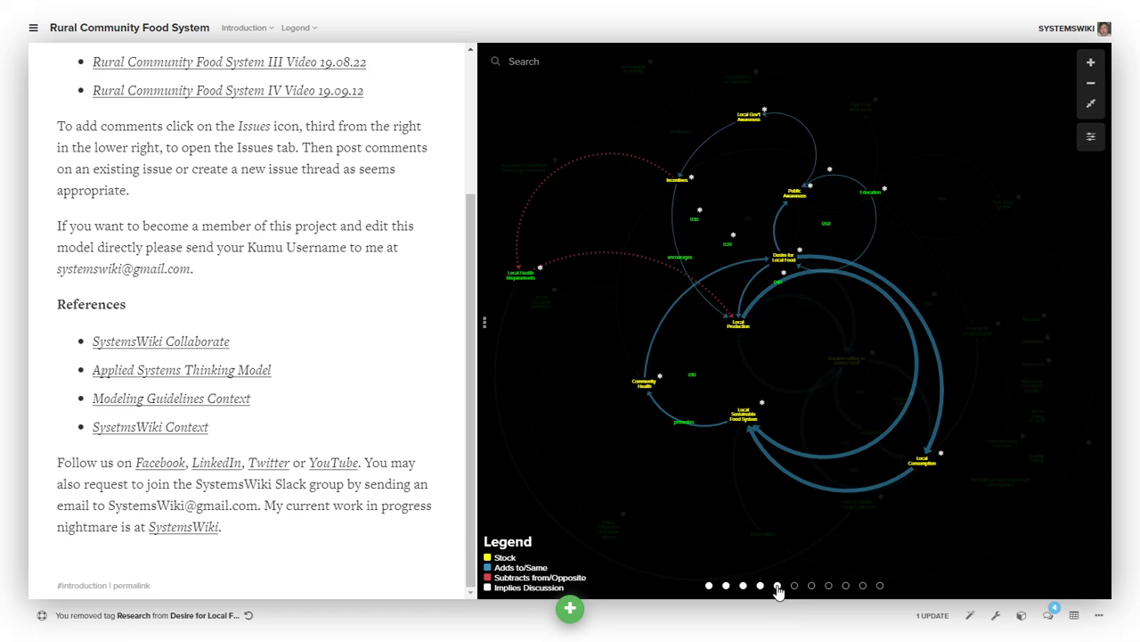
- Remove the first four loops from the showcase to isolate 05R, and clear 05R as well
left_click(709, 587)
left_click(727, 586)
left_click(743, 585)
left_click(760, 585)
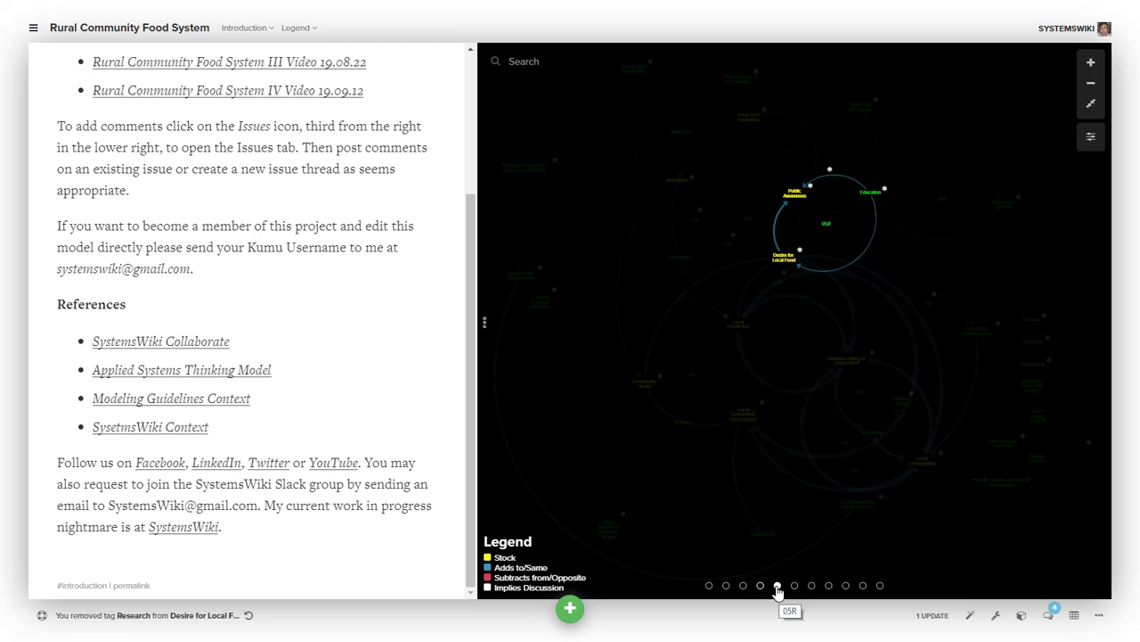
left_click(778, 587)
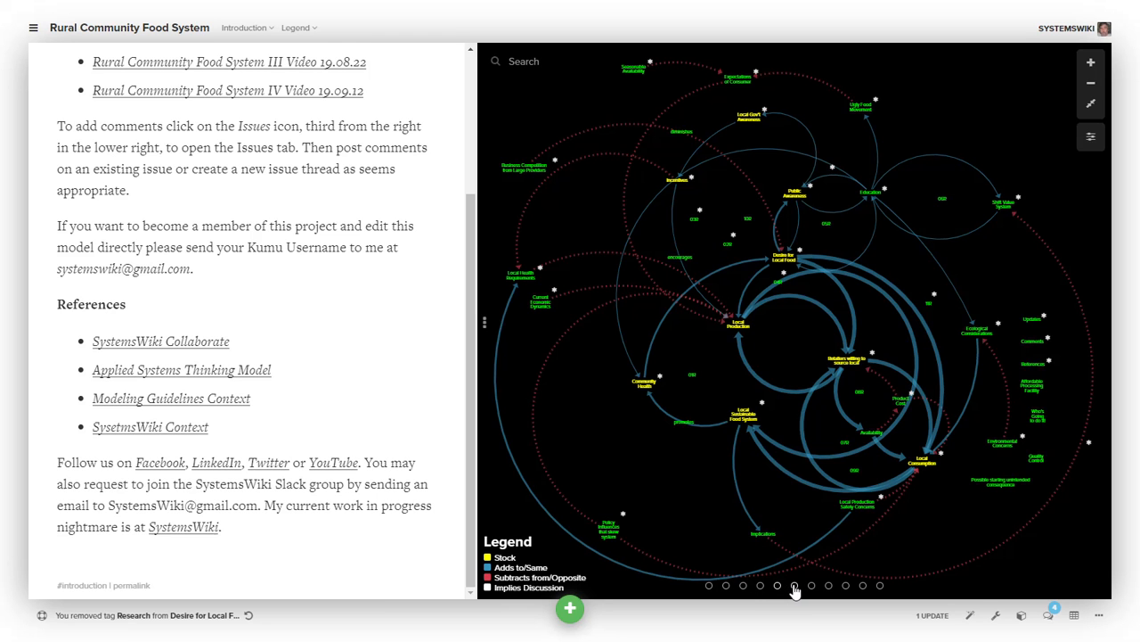
- Step through the sixth, seventh and eighth loops in the showcase and clear the last one
left_click(795, 586)
left_click(811, 586)
left_click(828, 587)
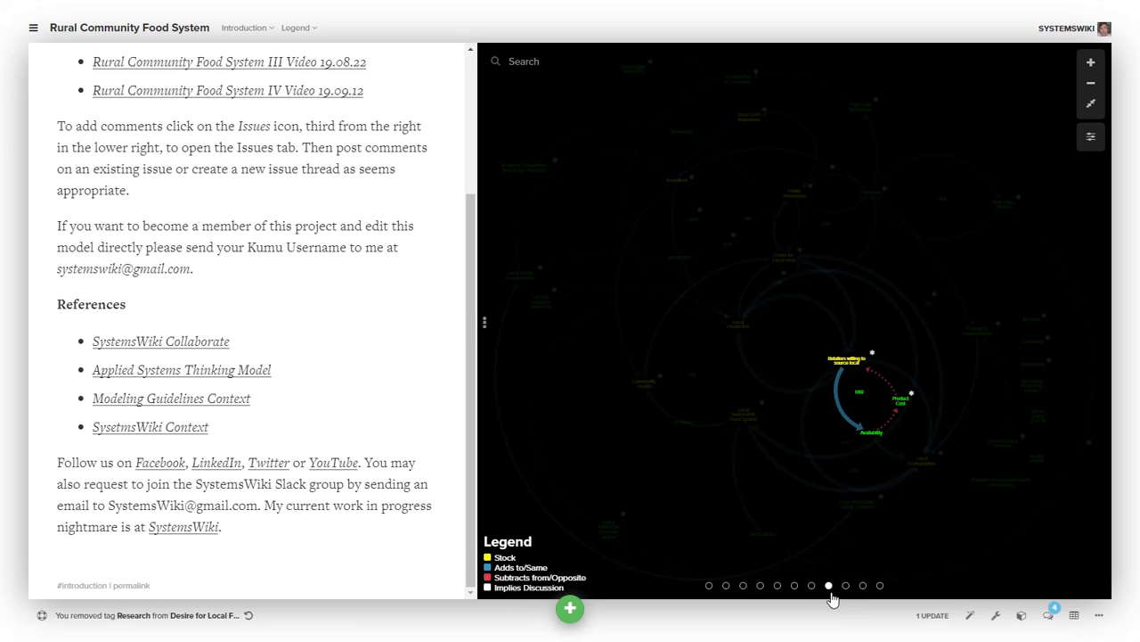
left_click(829, 587)
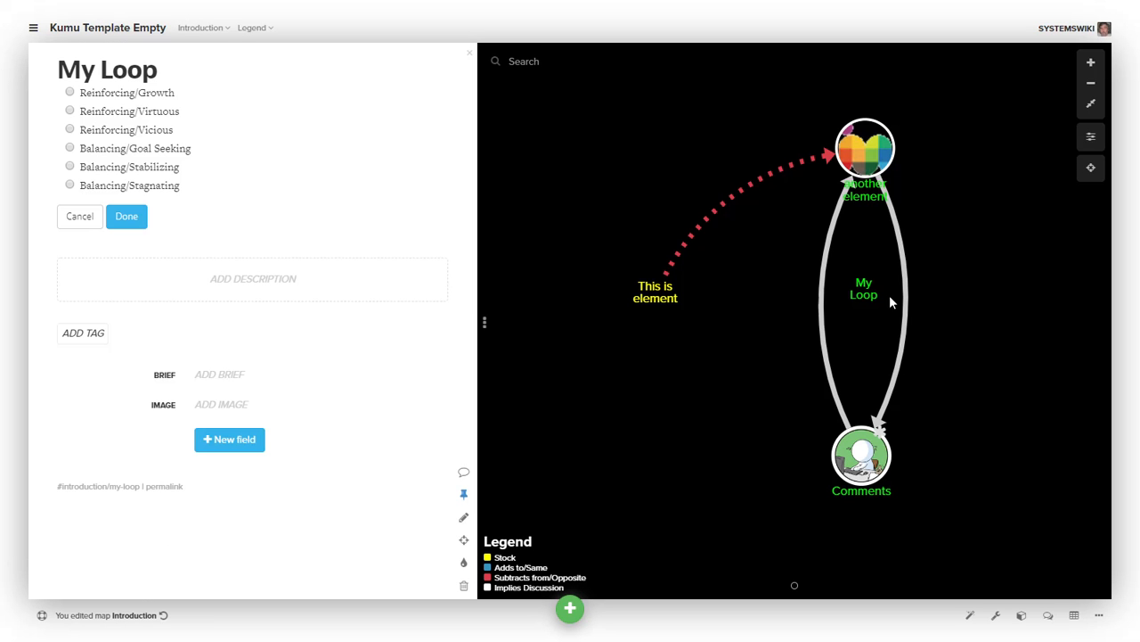
- Set My Loop's type to Reinforcing/Growth in the Kumu Template Empty project
left_click(70, 92)
left_click(130, 221)
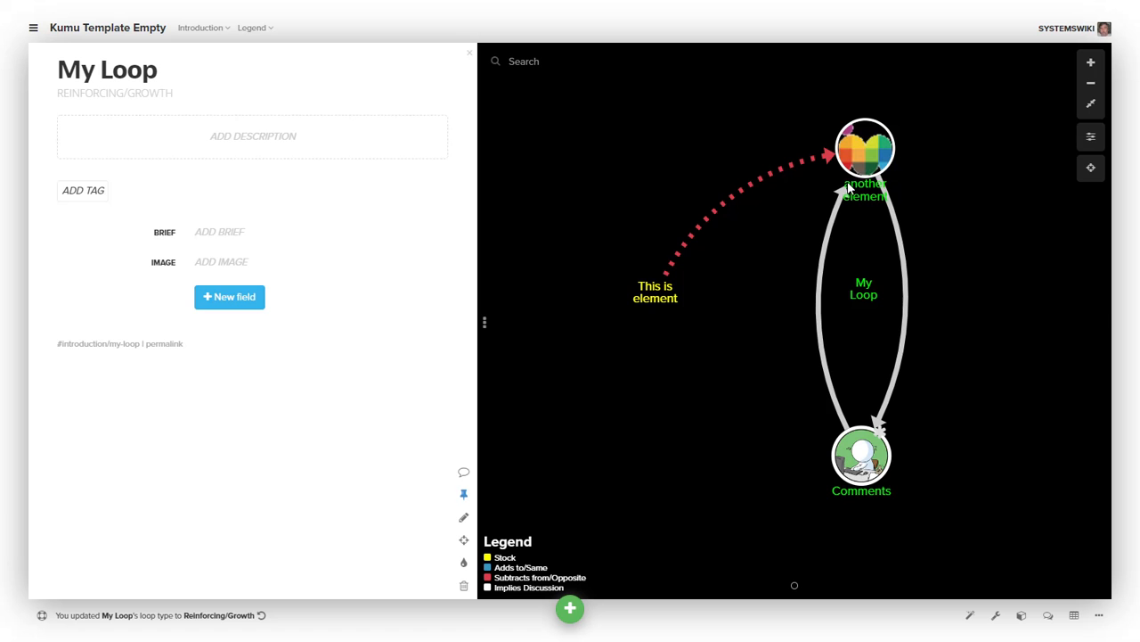
- Reroute the connection starting at Comments so it ends at This is element, and select My Loop to highlight its connections
left_click_drag(847, 198, 620, 311)
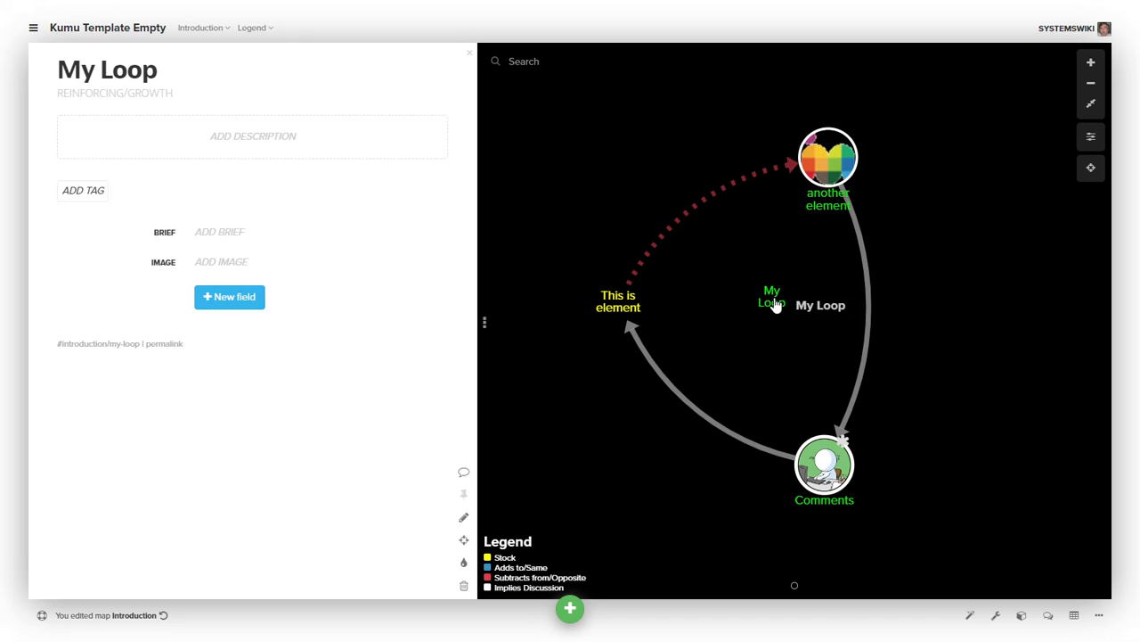
left_click(775, 303)
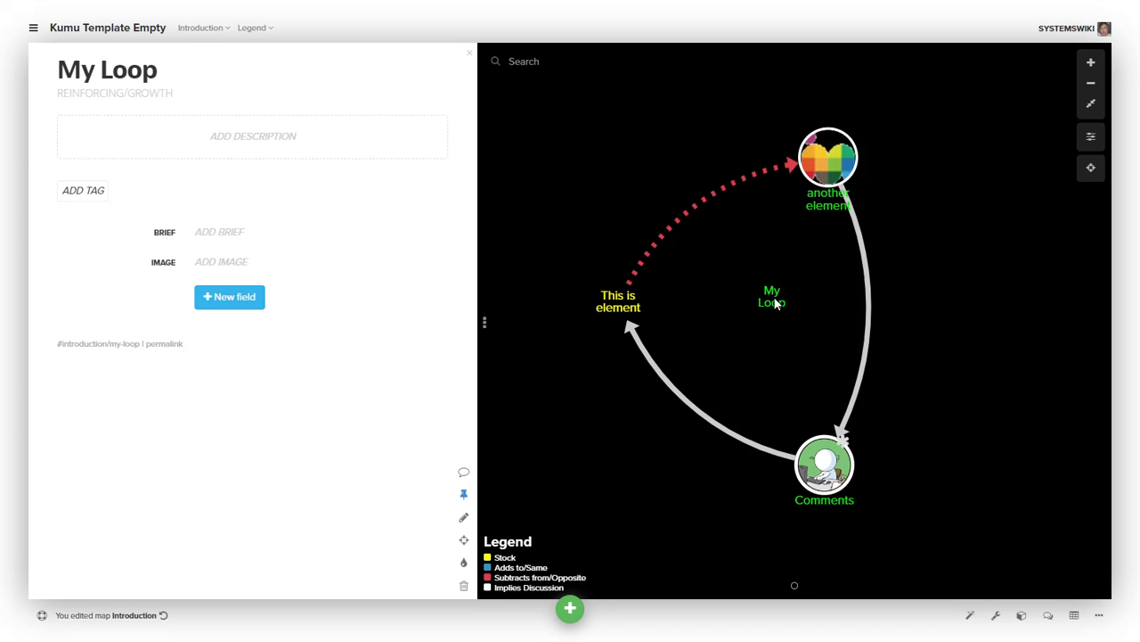
- Remove the Comments–This is element and This is element–another element connections from My Loop and save the loop
left_click(463, 520)
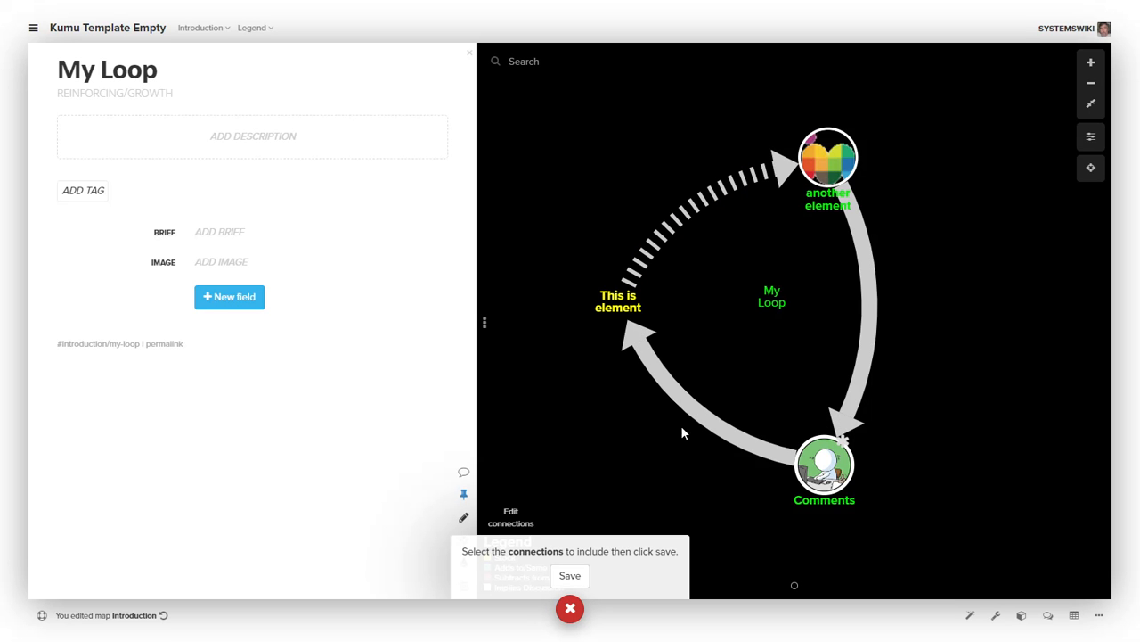
left_click(715, 435)
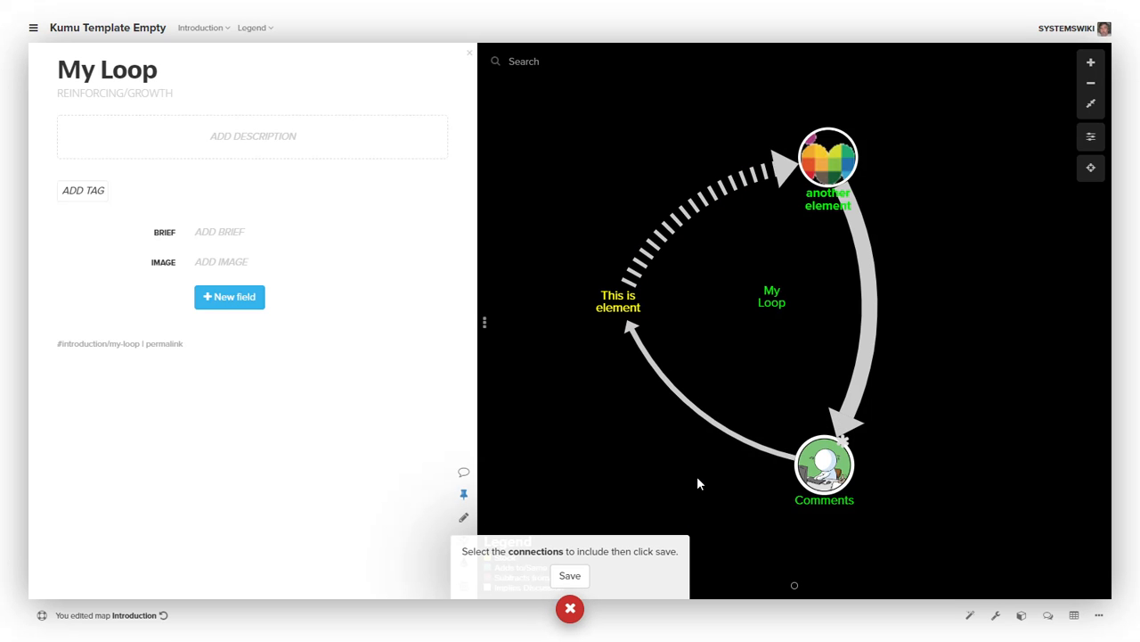
left_click(693, 214)
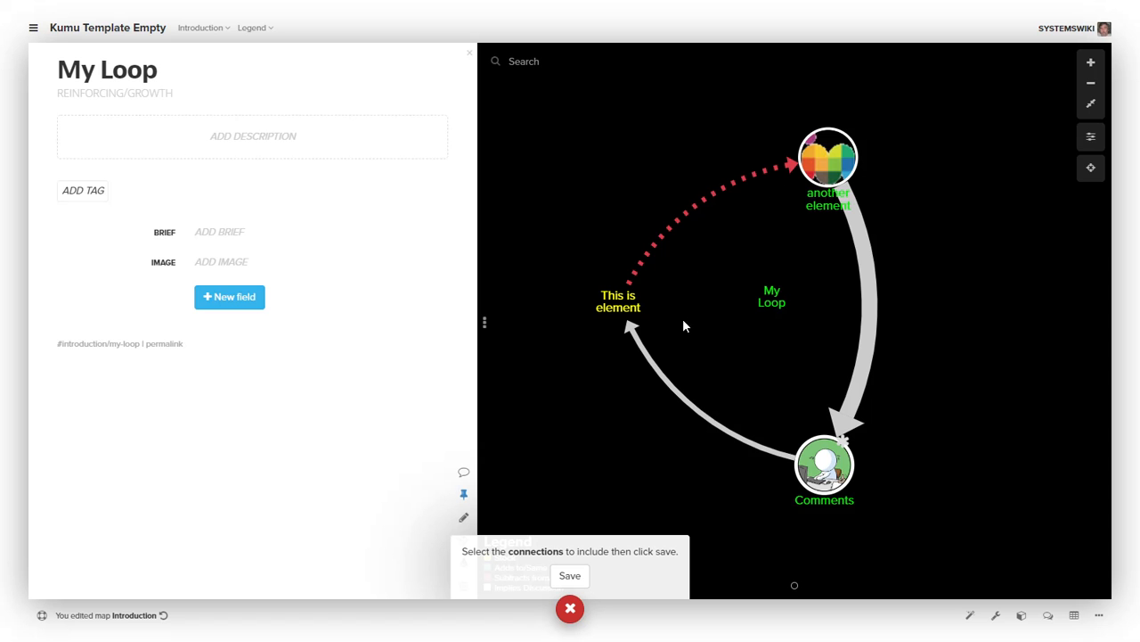
left_click(576, 577)
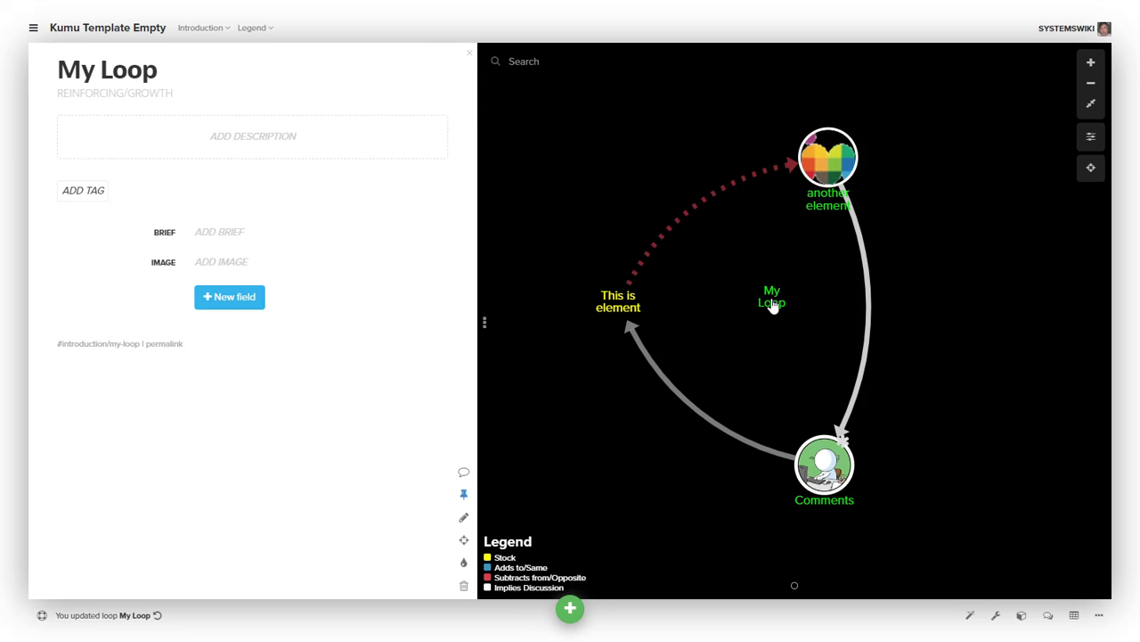
- Add the Comments–This is element and This is element–another element connections back to My Loop and save the loop
left_click(464, 521)
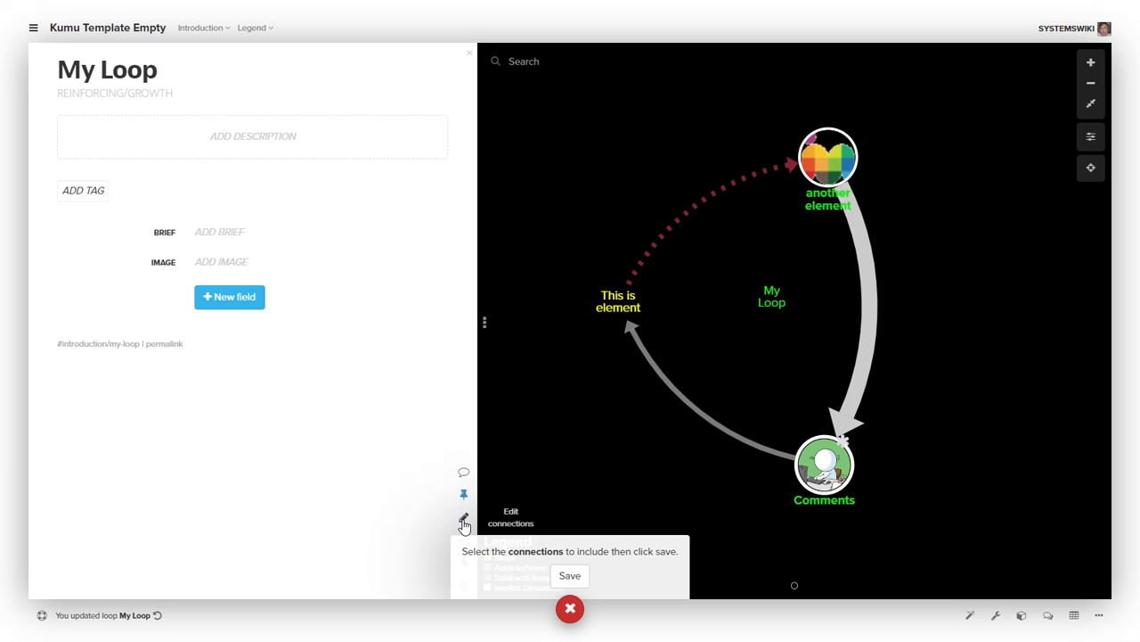
left_click(708, 427)
left_click(714, 201)
left_click(574, 574)
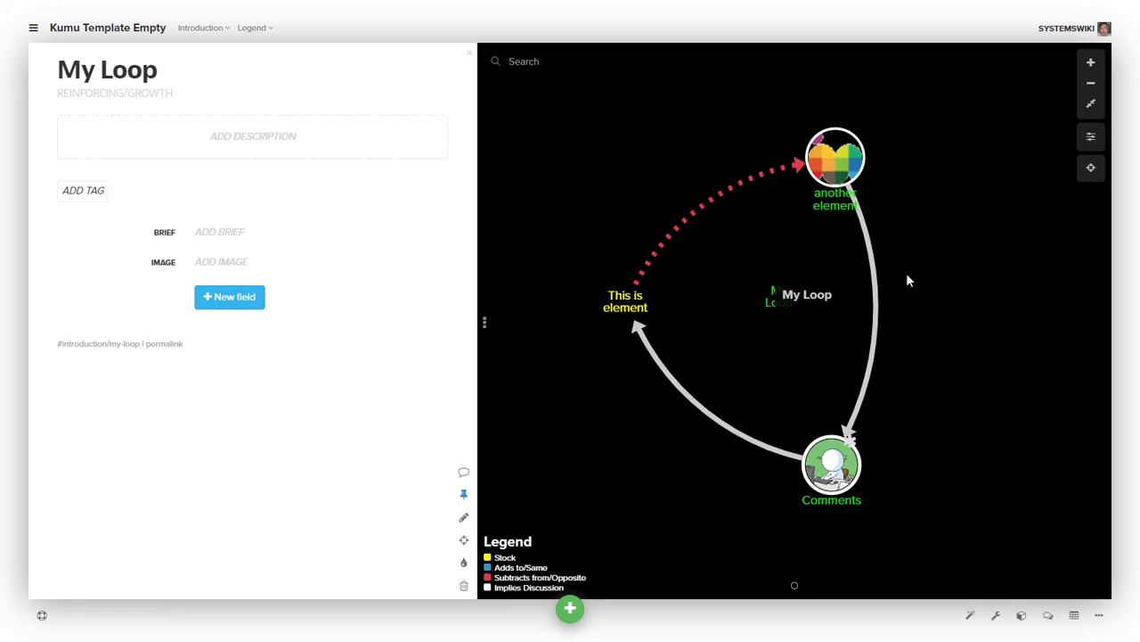
- Move the My Loop label up close to another element and deselect the loop
left_click_drag(760, 304, 789, 239)
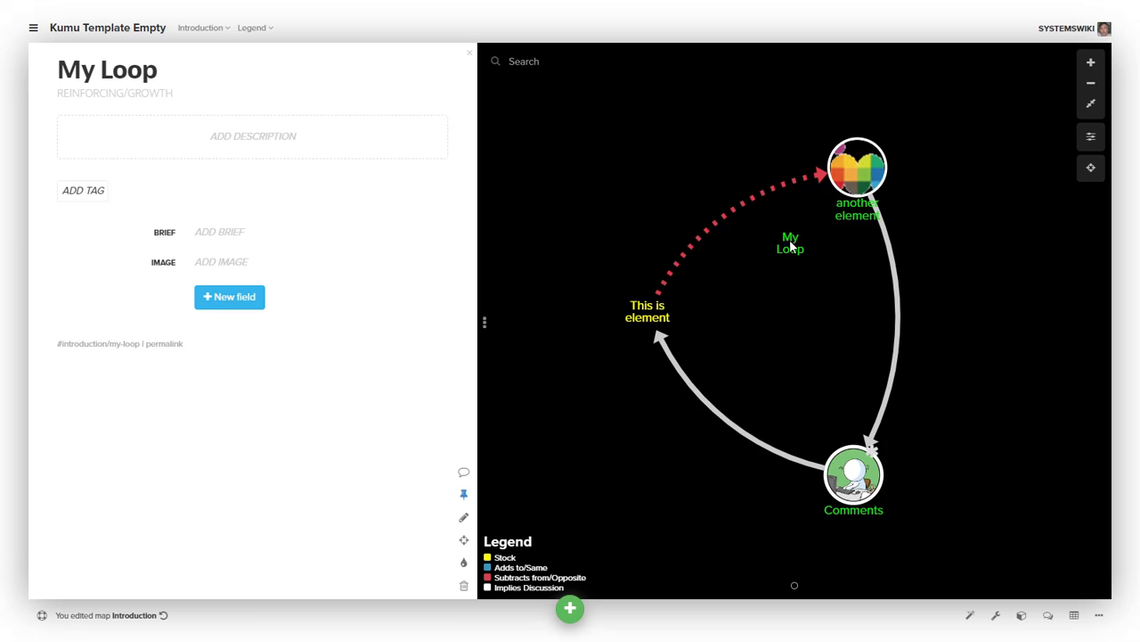
mouse_move(790, 249)
left_mouse_down()
mouse_move(699, 247)
mouse_move(649, 205)
mouse_move(876, 229)
mouse_move(789, 229)
left_mouse_up()
left_click(1001, 348)
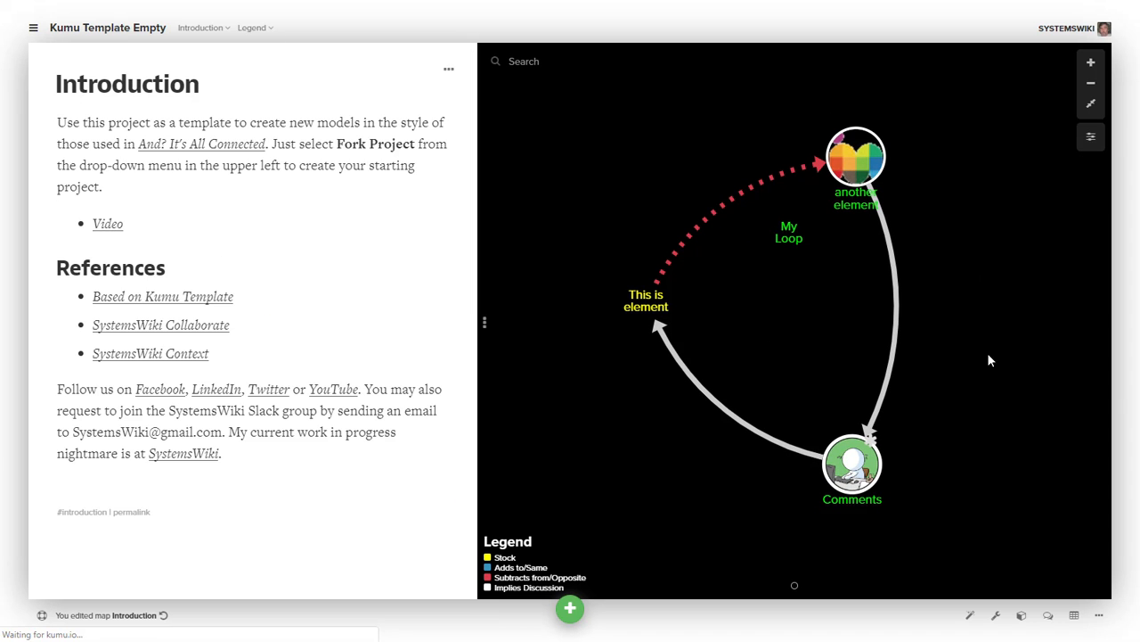
- Delete My Loop from the map using its label and confirm the deletion
left_click(789, 233)
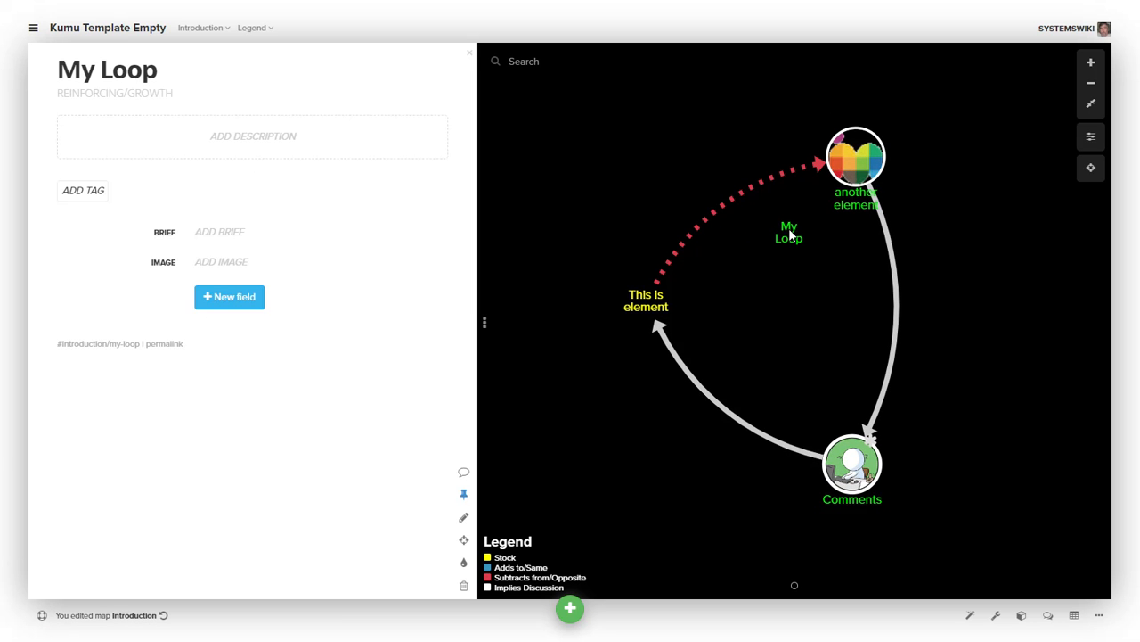
key("Delete")
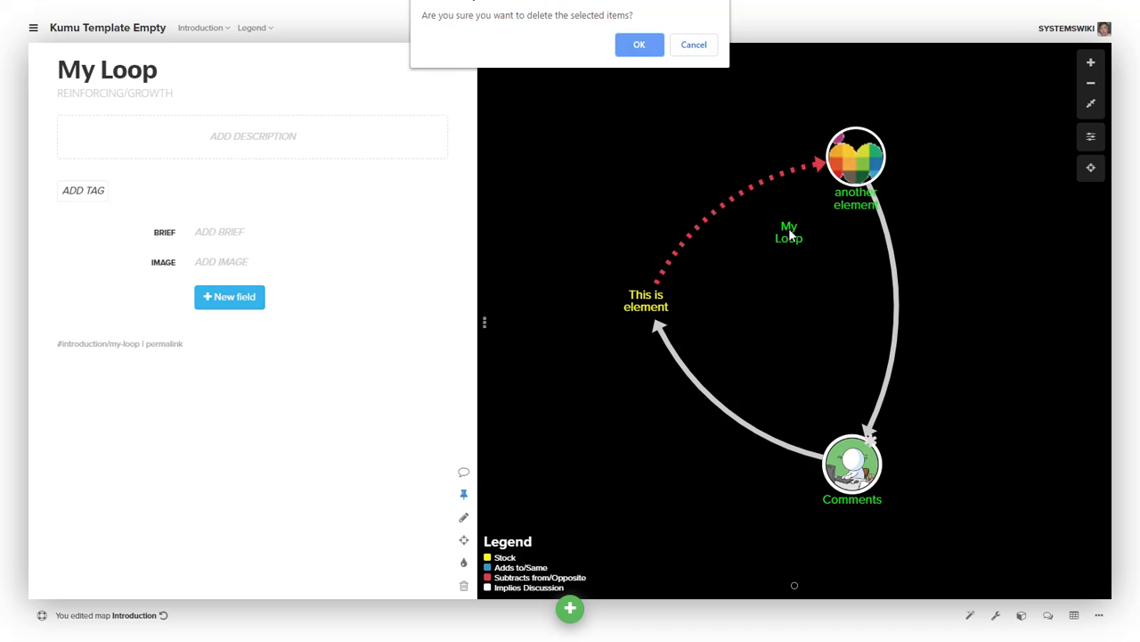
left_click(631, 45)
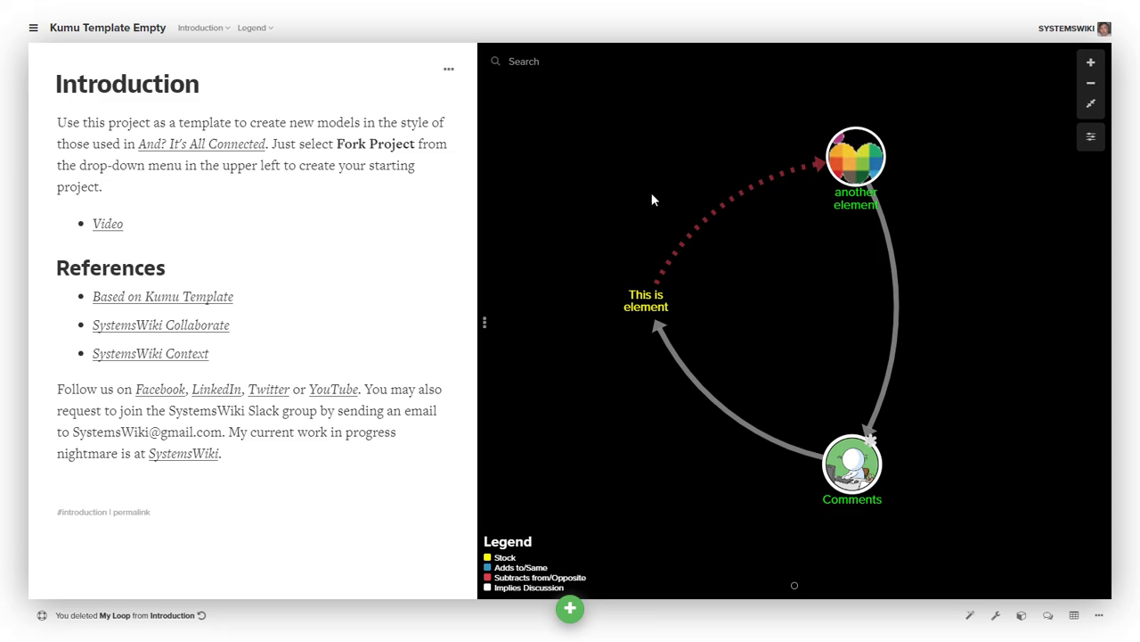
- Select all the elements and connections on the map and delete them together
left_click_drag(566, 110, 1008, 532)
key("Delete")
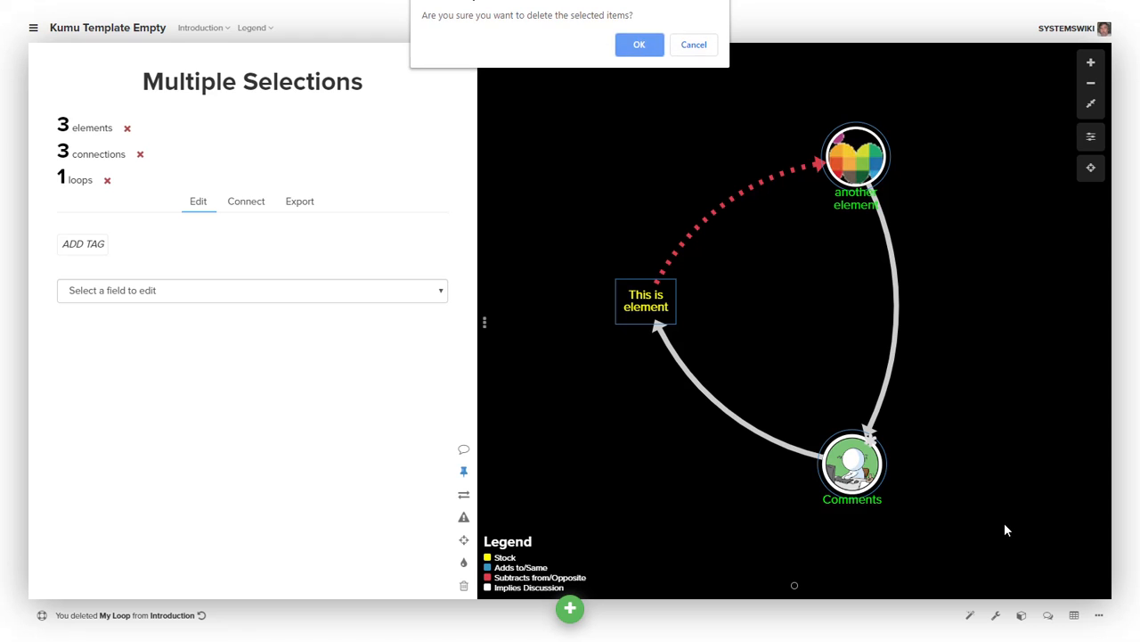
left_click(638, 52)
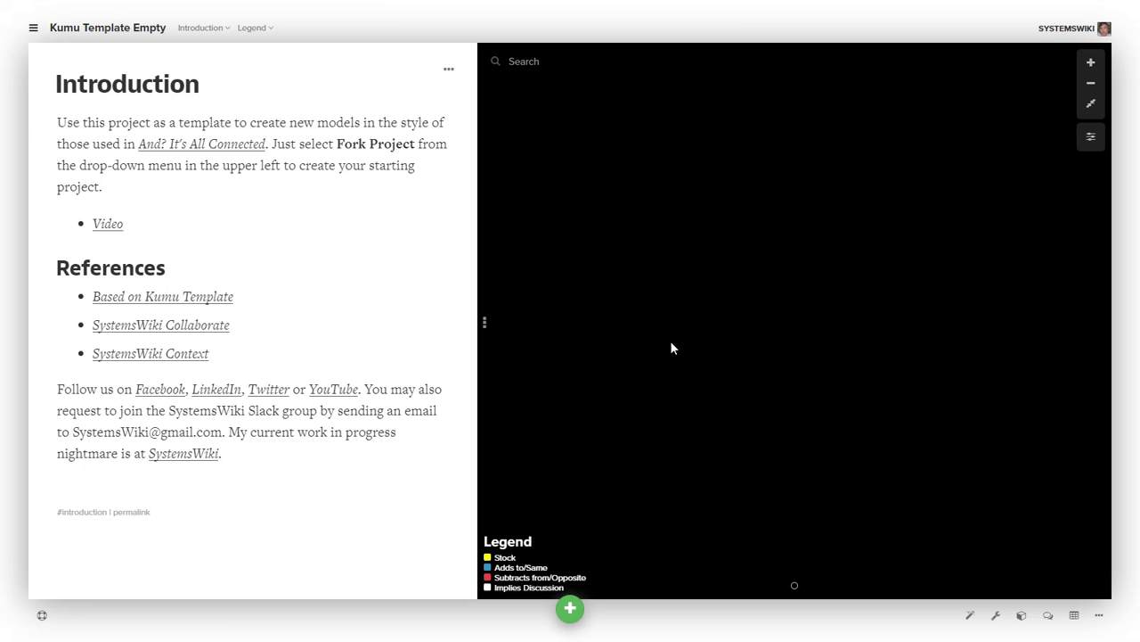
- Undo the deletion of the map's contents and the earlier deletion of My Loop
left_click(197, 614)
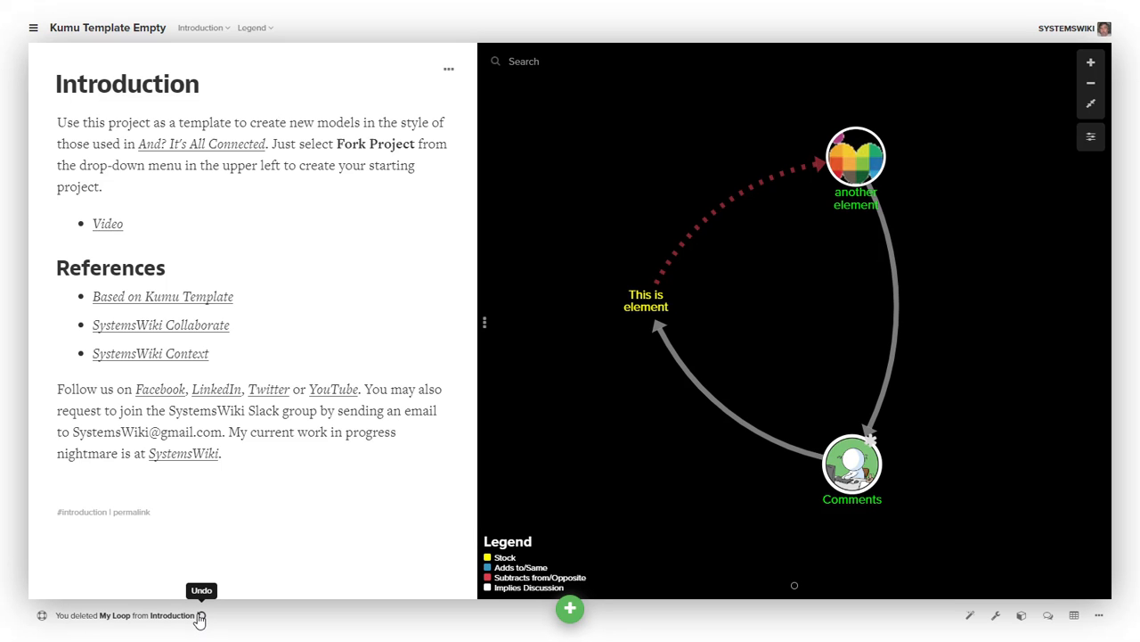
left_click(200, 615)
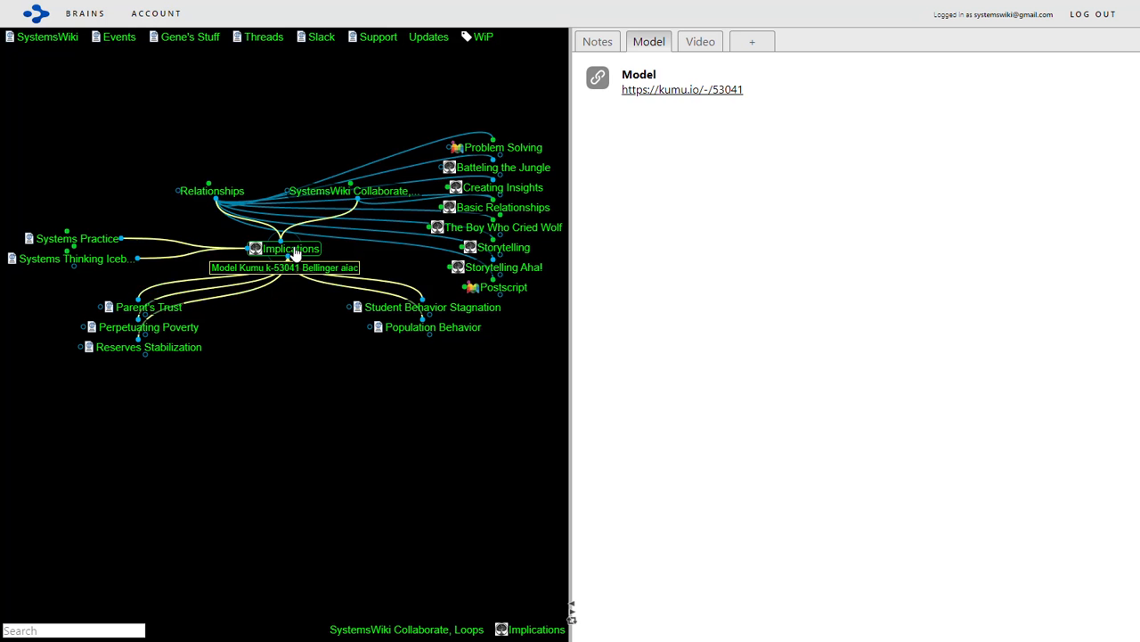
- In TheBrain, review the SystemsWiki Collaborate Loops notes, the linked Implications example and the Connections notes, and return to Loops
left_click(380, 197)
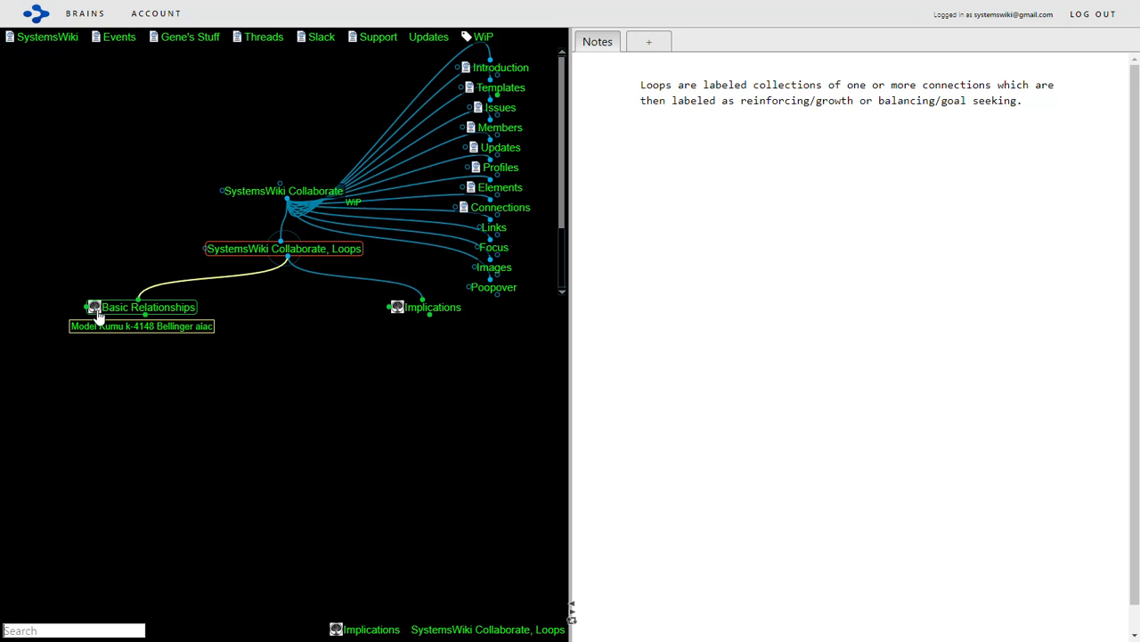
left_click(419, 311)
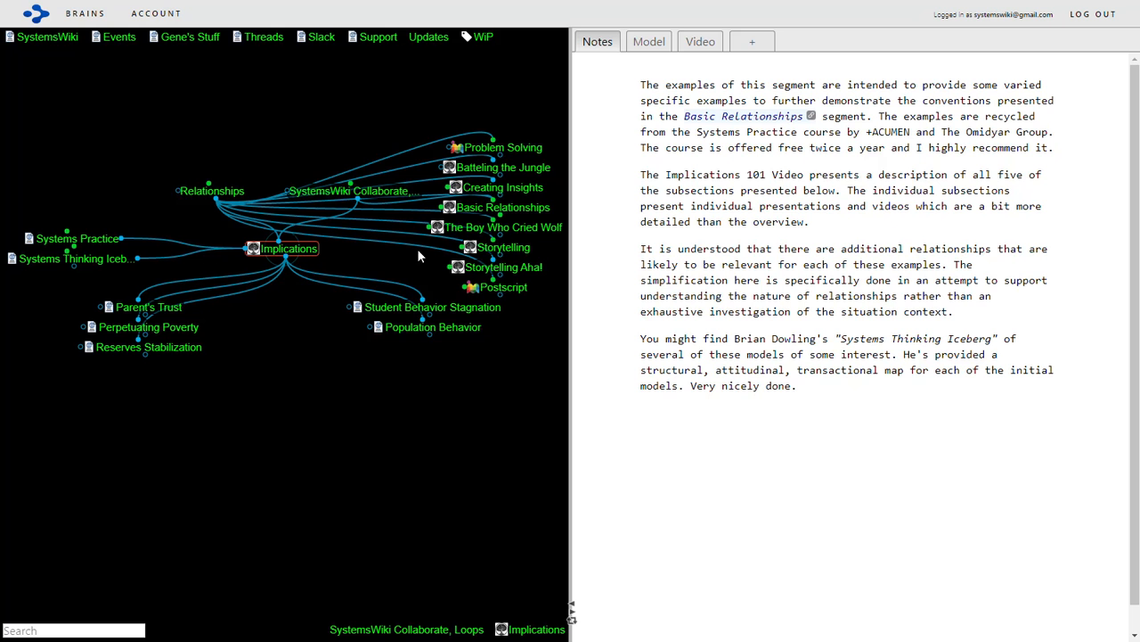
left_click(381, 195)
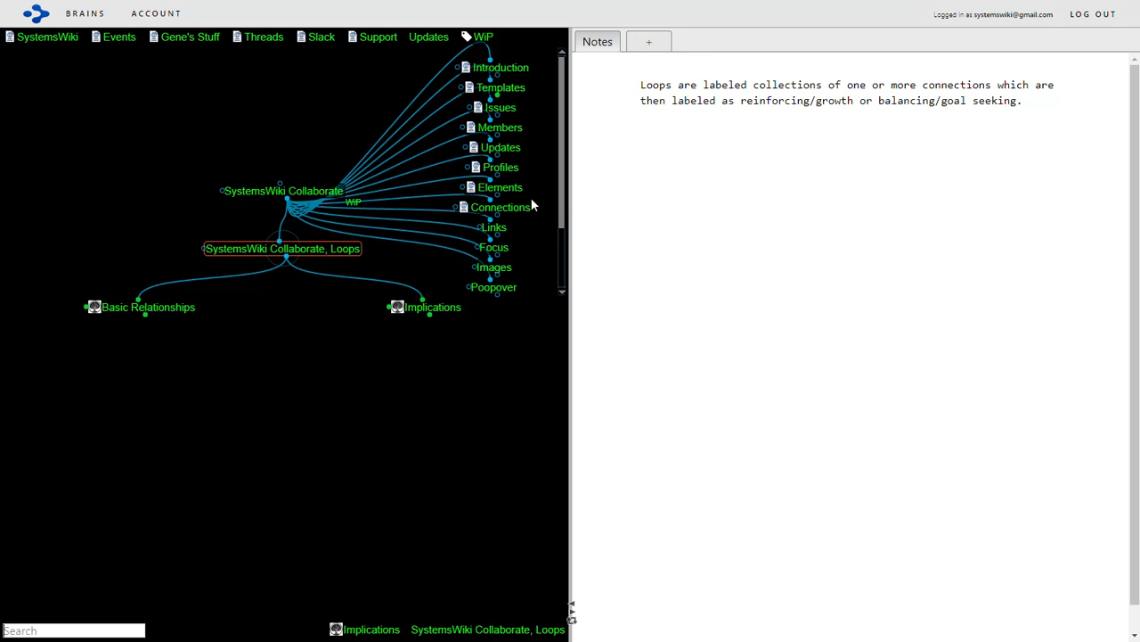
left_click(525, 208)
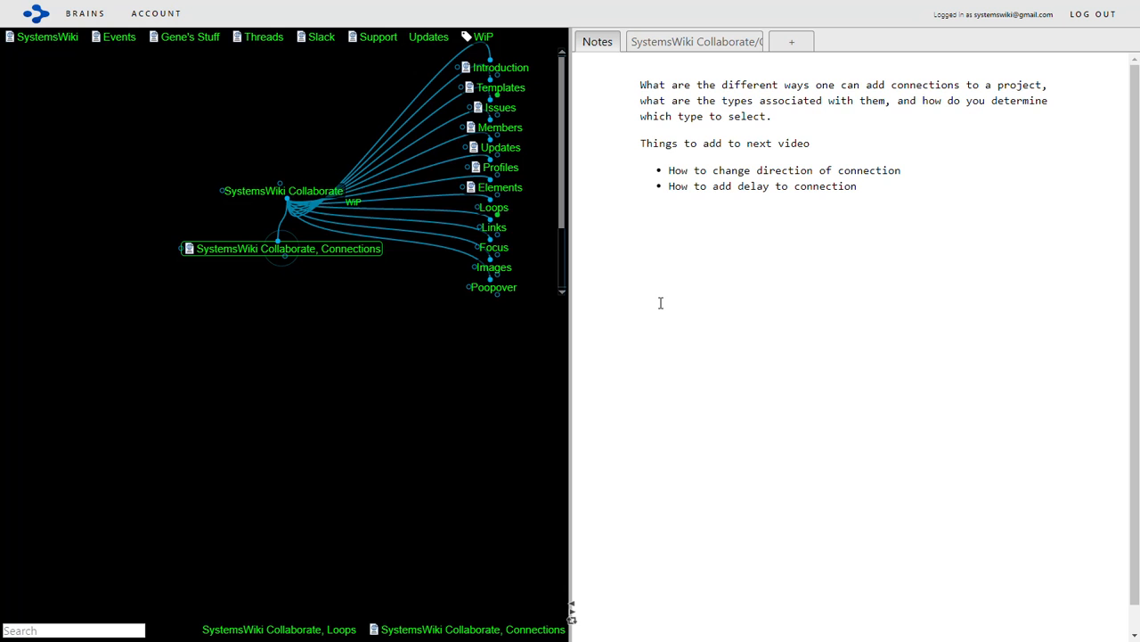
left_click(494, 208)
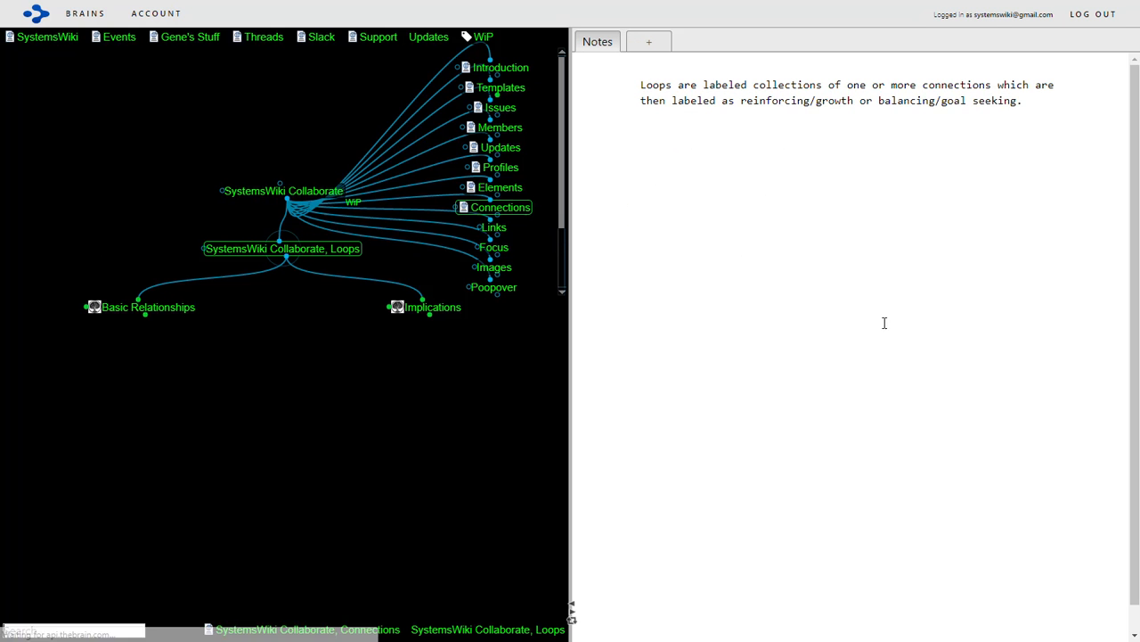